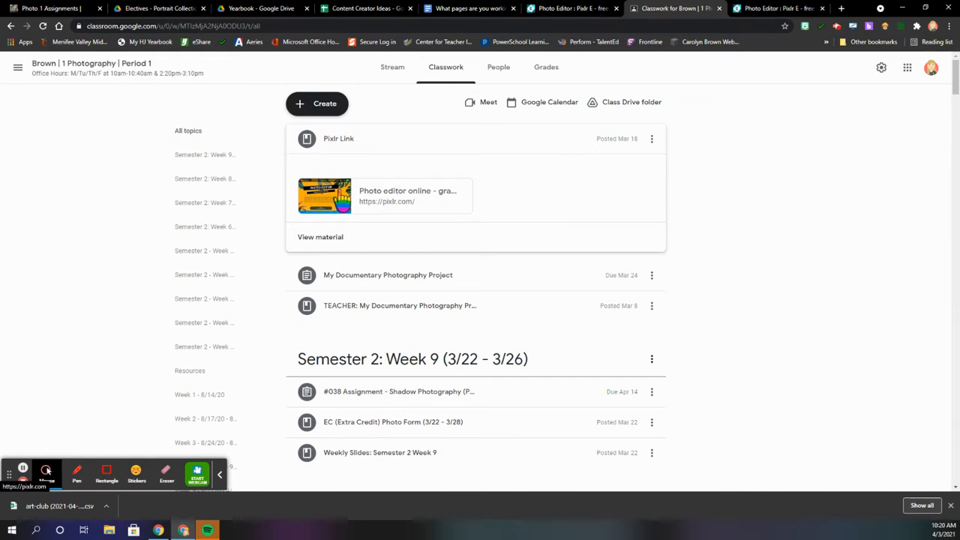
Step: Follow the Pixlr Link posted in the class's classwork and launch the Pixlr E editor
{"action": "left_click", "coordinate": [343, 197]}
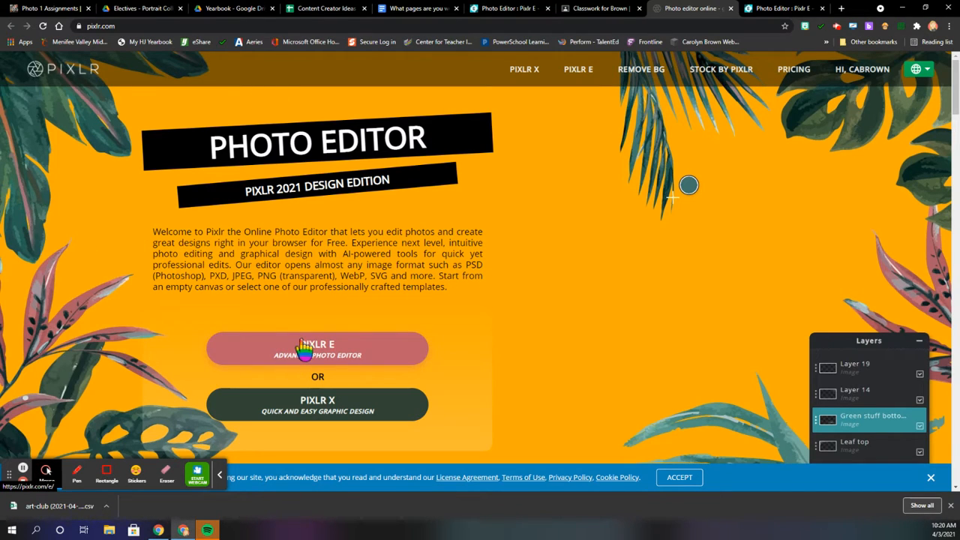
{"action": "left_click", "coordinate": [373, 352]}
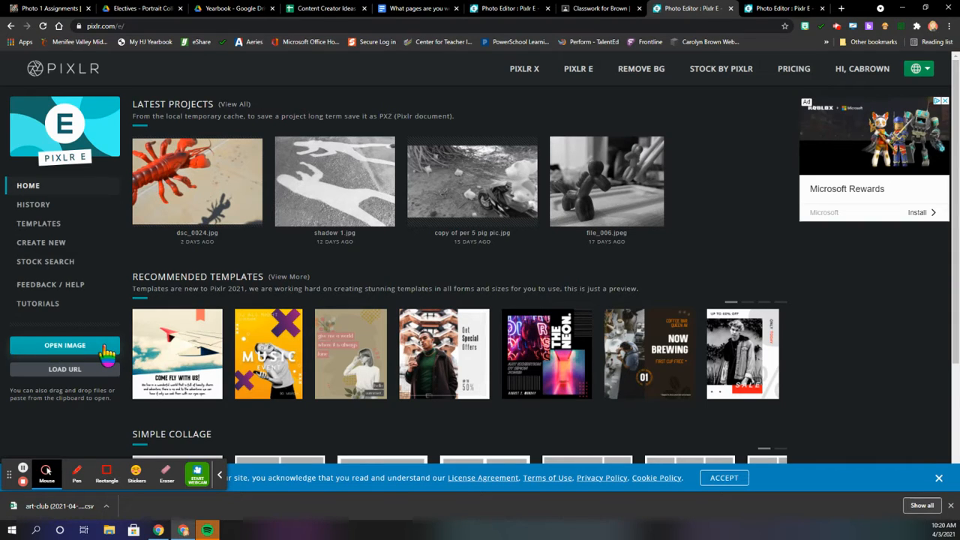
Step: Open the photo DSCN3717 from the Shadow Pics folder, pre-resized to the Web size of 1280 x 960 px
{"action": "left_click", "coordinate": [73, 349]}
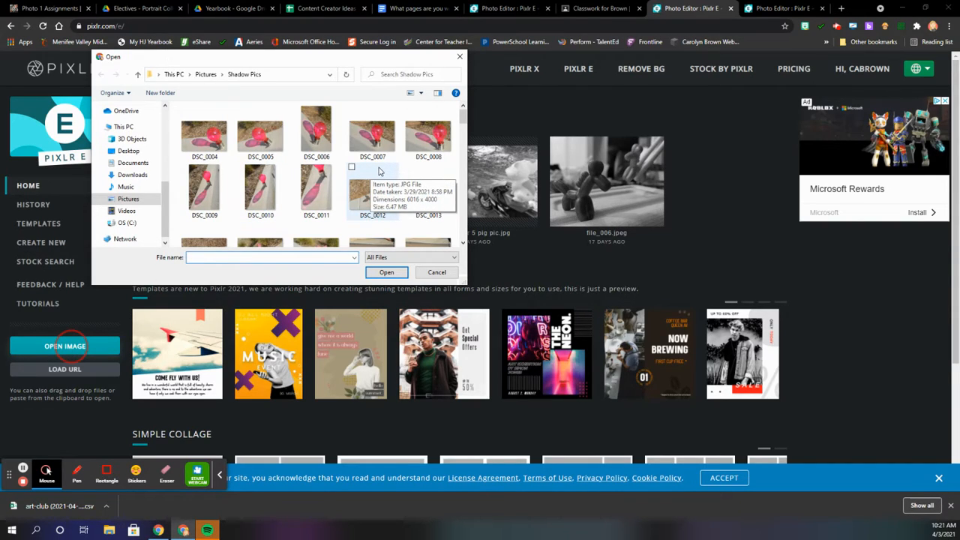
{"action": "scroll", "coordinate": [379, 171], "scroll_direction": "down", "scroll_amount": 1}
{"action": "scroll", "coordinate": [379, 171], "scroll_direction": "down", "scroll_amount": 1}
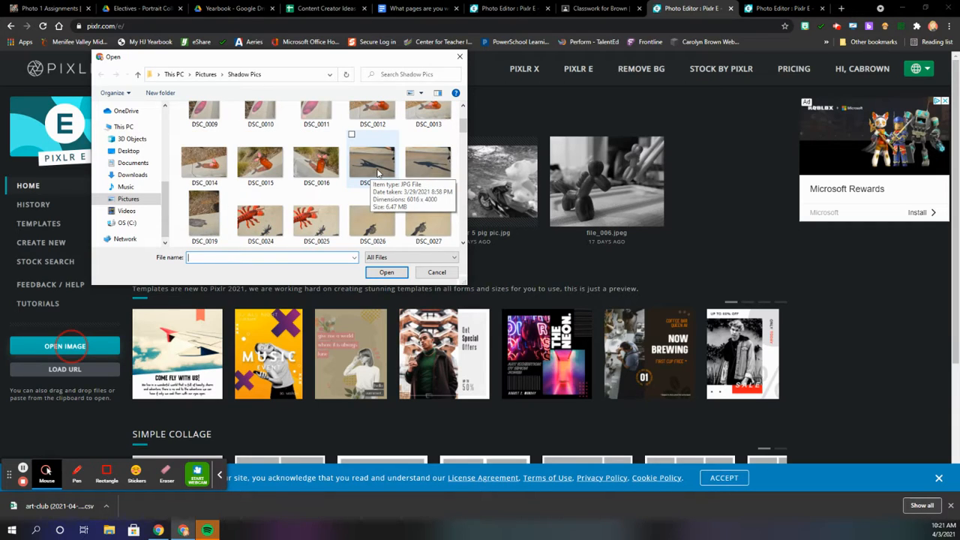
{"action": "scroll", "coordinate": [378, 173], "scroll_direction": "down", "scroll_amount": 1}
{"action": "scroll", "coordinate": [378, 173], "scroll_direction": "down", "scroll_amount": 2}
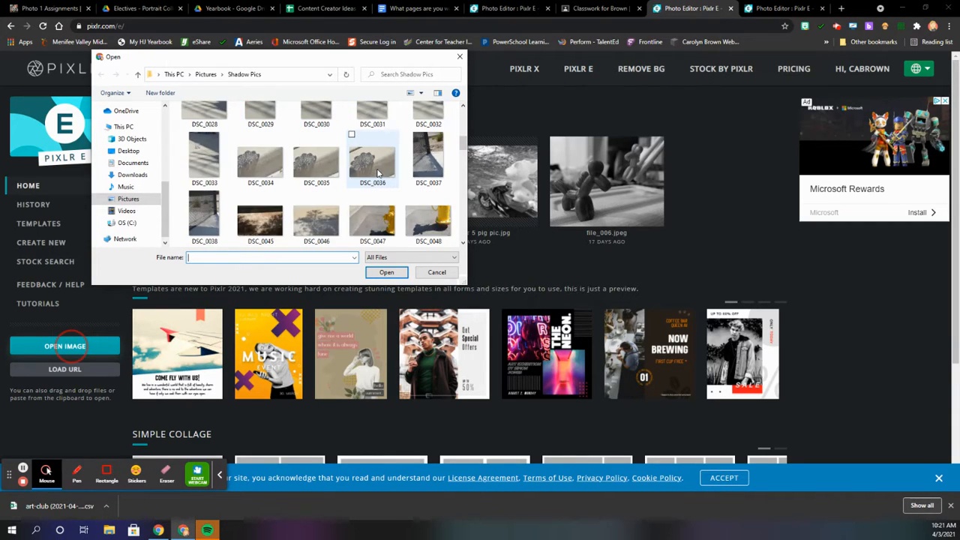
{"action": "scroll", "coordinate": [379, 174], "scroll_direction": "down", "scroll_amount": 3}
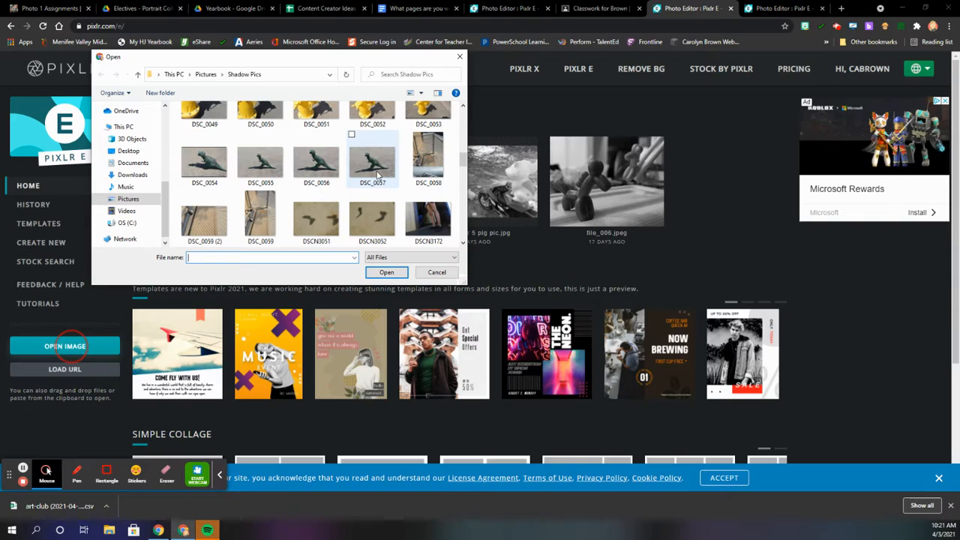
{"action": "scroll", "coordinate": [381, 170], "scroll_direction": "down", "scroll_amount": 6}
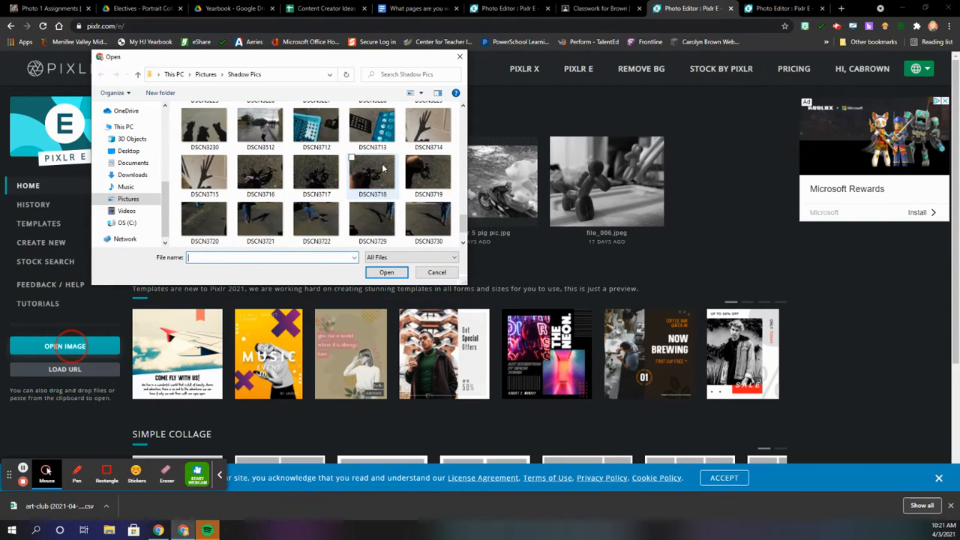
{"action": "scroll", "coordinate": [382, 169], "scroll_direction": "up", "scroll_amount": 2}
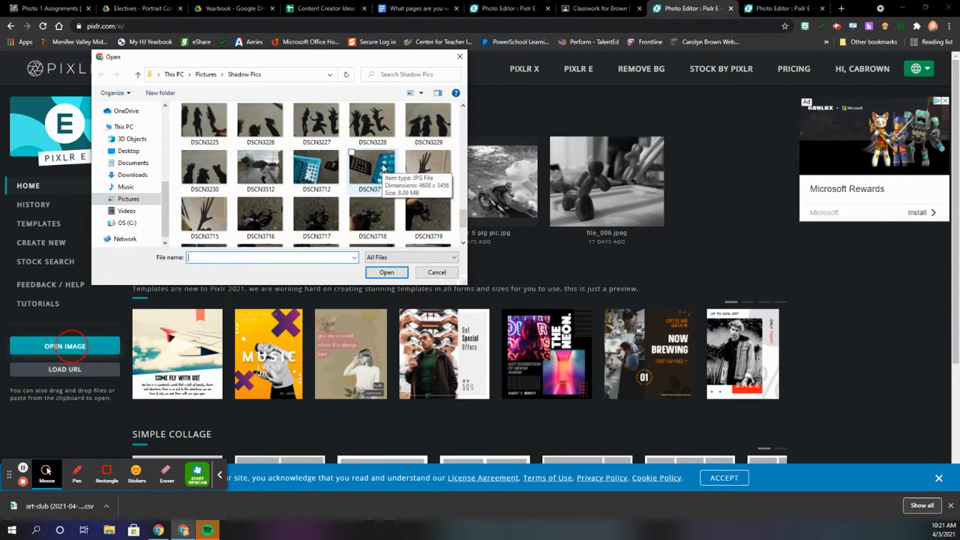
{"action": "left_click", "coordinate": [318, 221]}
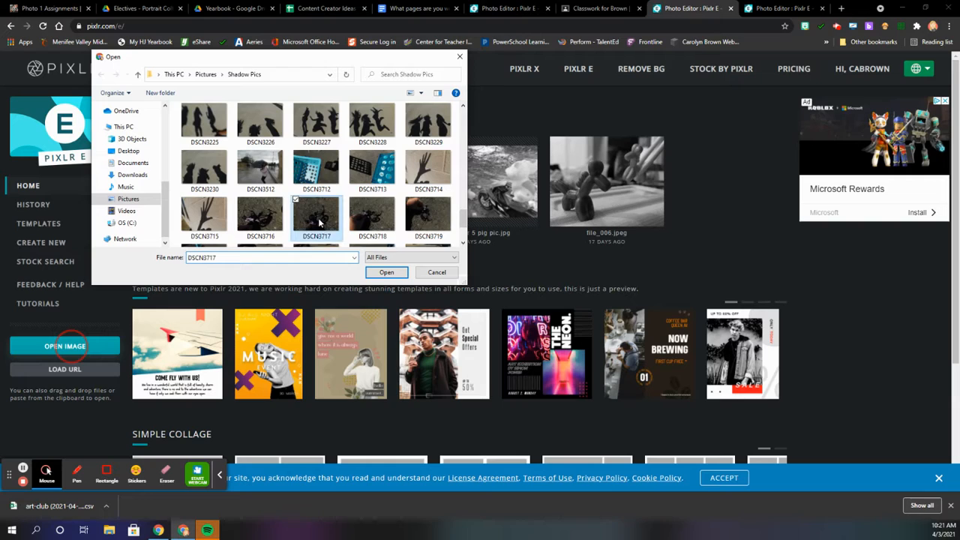
{"action": "left_click", "coordinate": [397, 272]}
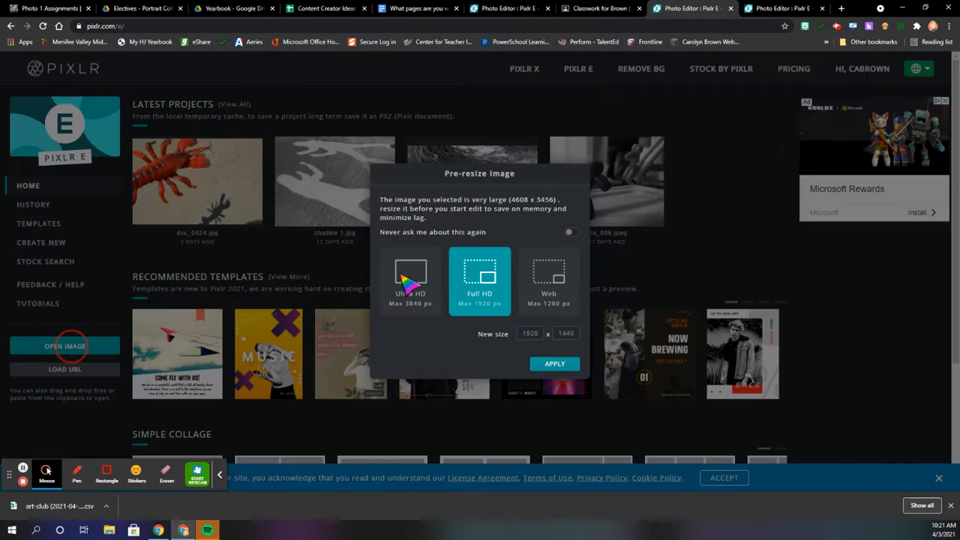
{"action": "left_click", "coordinate": [547, 278]}
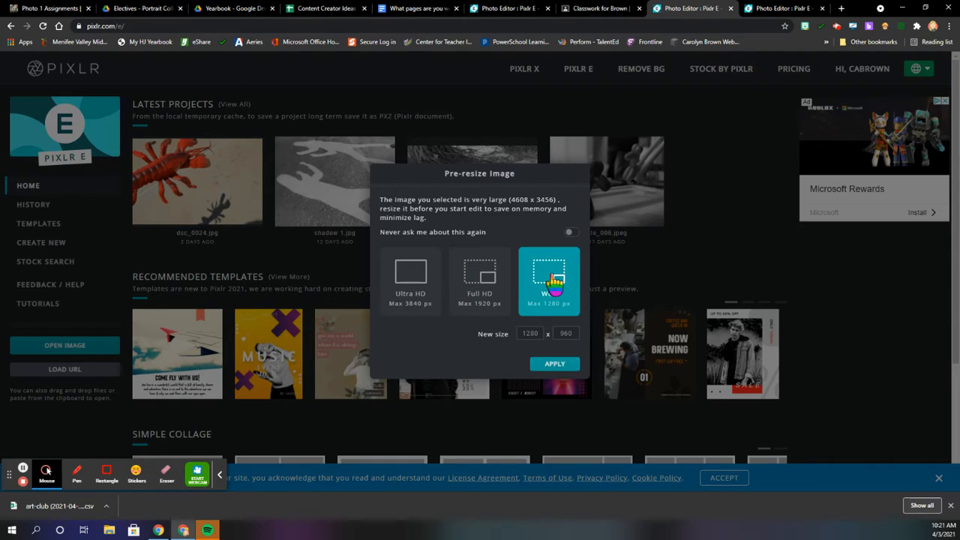
{"action": "left_click", "coordinate": [555, 364]}
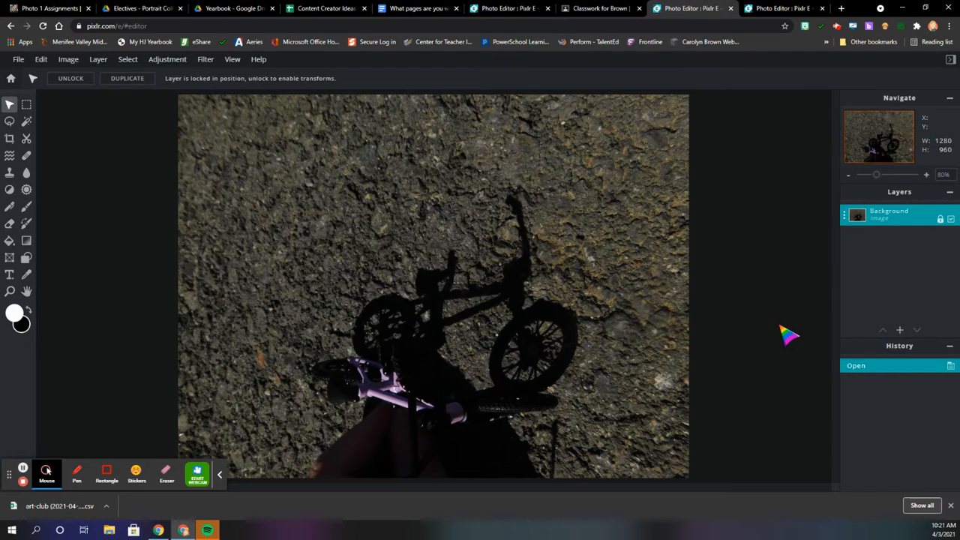
Step: Use the Clone Stamp to cover the orange leaf beside the toy bike and start covering the fingers' outer edge with pavement texture
{"action": "left_click", "coordinate": [218, 475]}
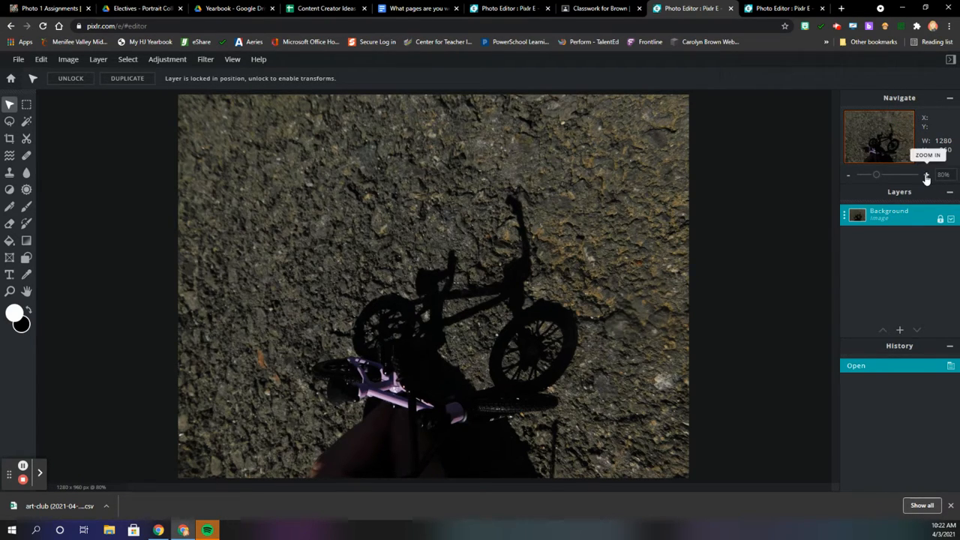
{"action": "left_click_drag", "start_coordinate": [875, 180], "coordinate": [888, 180]}
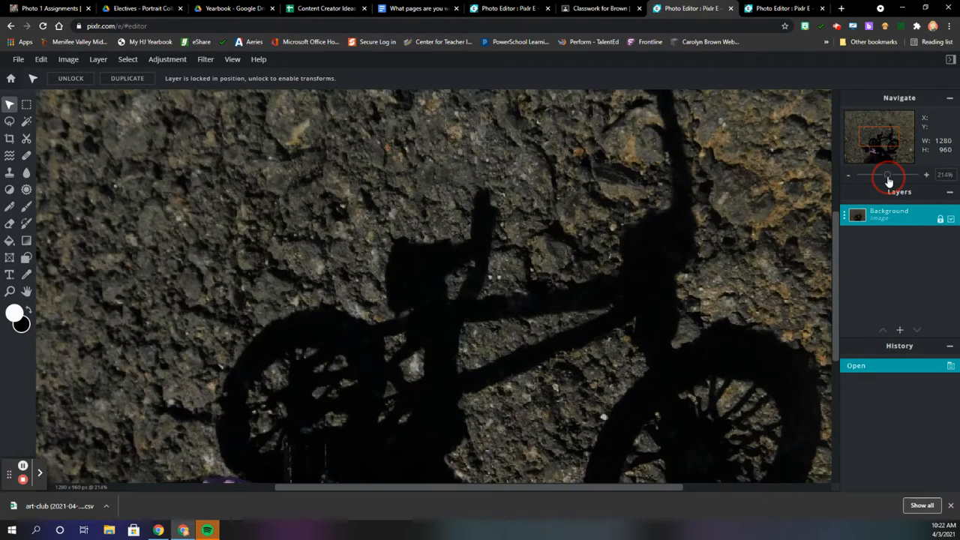
{"action": "left_click", "coordinate": [926, 175]}
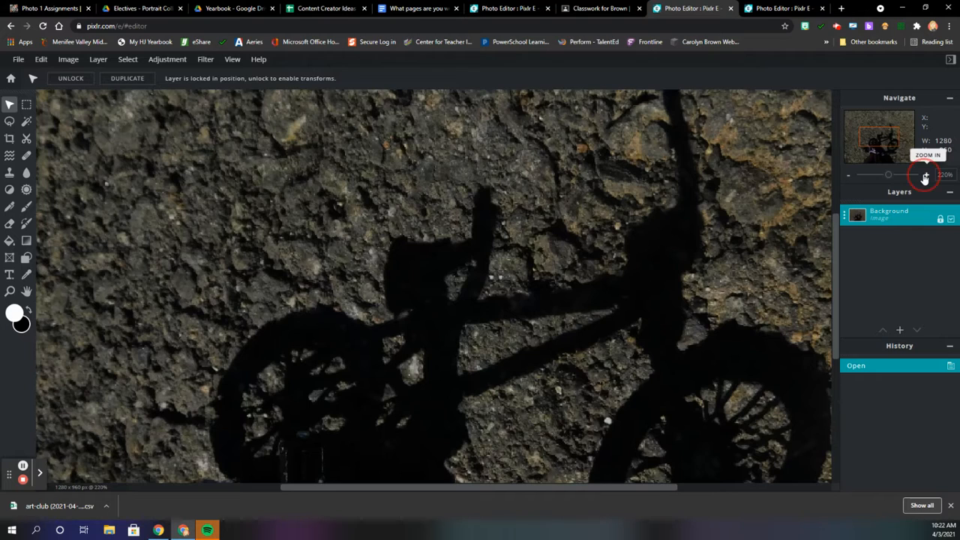
{"action": "left_click", "coordinate": [925, 175]}
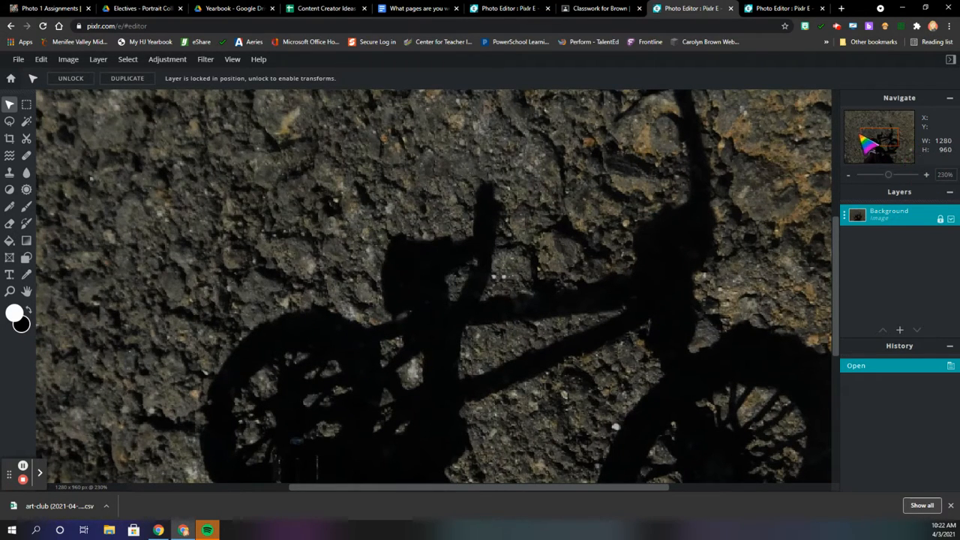
{"action": "left_click_drag", "start_coordinate": [884, 134], "coordinate": [884, 177]}
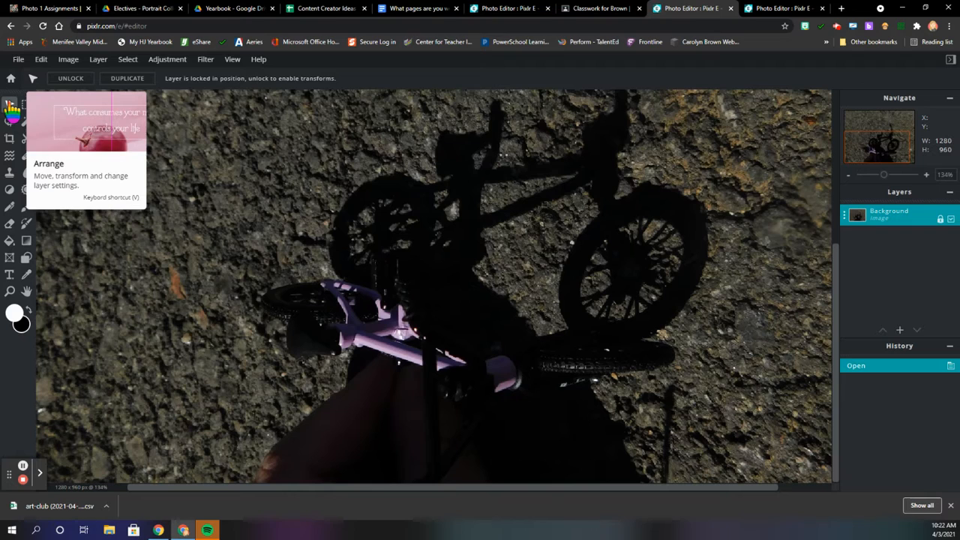
{"action": "left_click", "coordinate": [11, 174]}
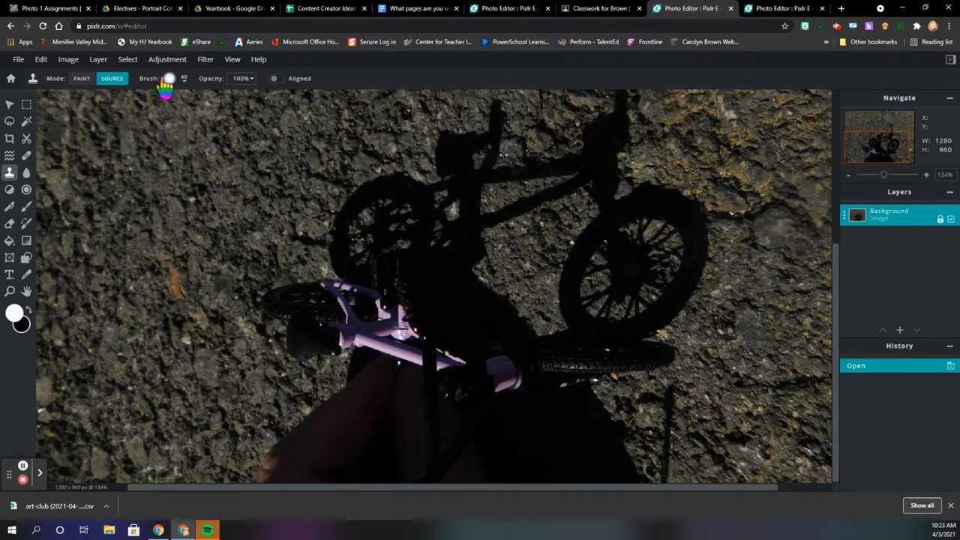
{"action": "left_click", "coordinate": [175, 158]}
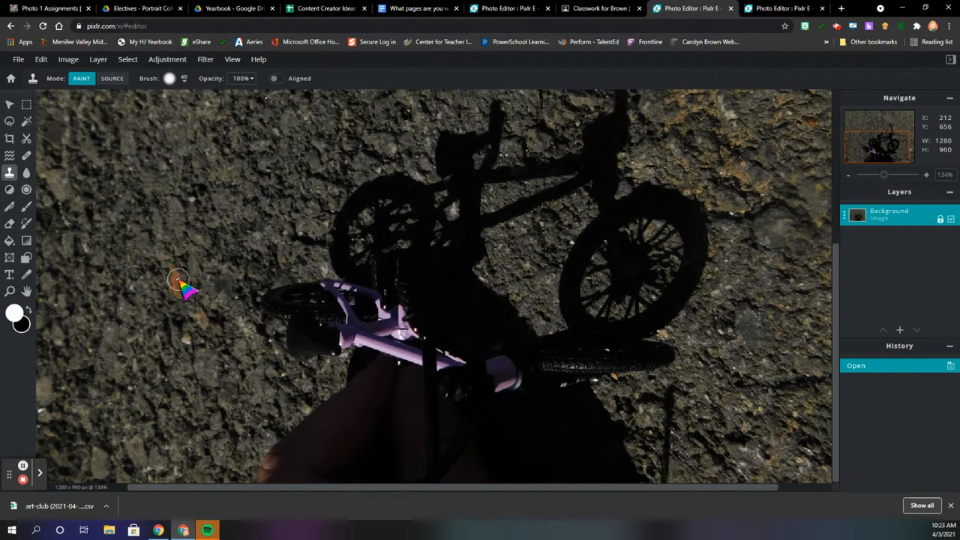
{"action": "key", "text": "alt"}
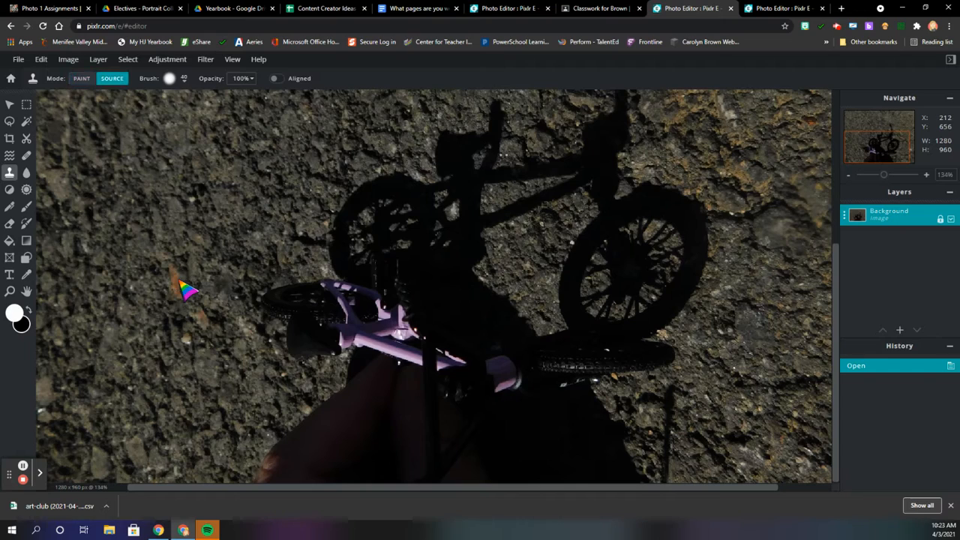
{"action": "left_click", "coordinate": [328, 396], "text": "alt"}
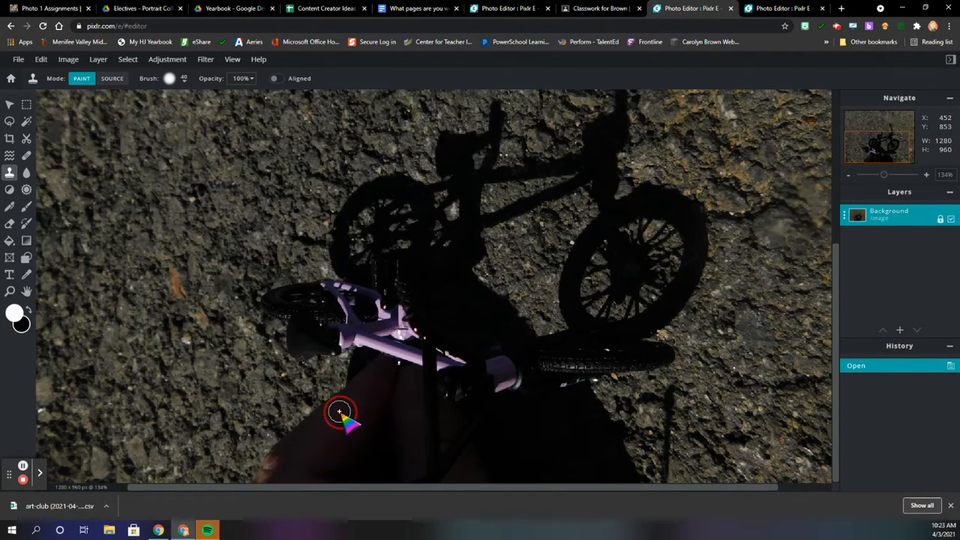
{"action": "left_click_drag", "start_coordinate": [345, 426], "coordinate": [350, 434]}
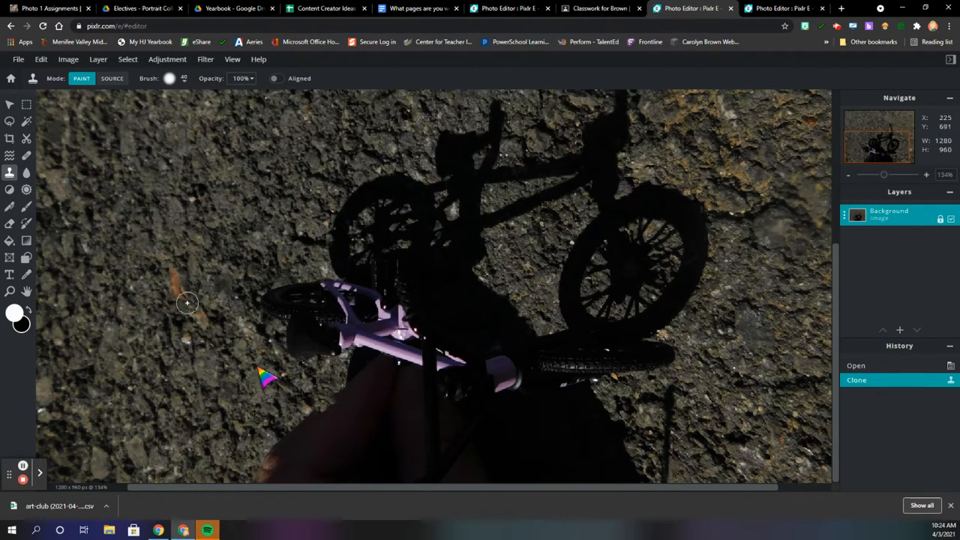
{"action": "left_click", "coordinate": [308, 396]}
{"action": "left_click", "coordinate": [350, 449]}
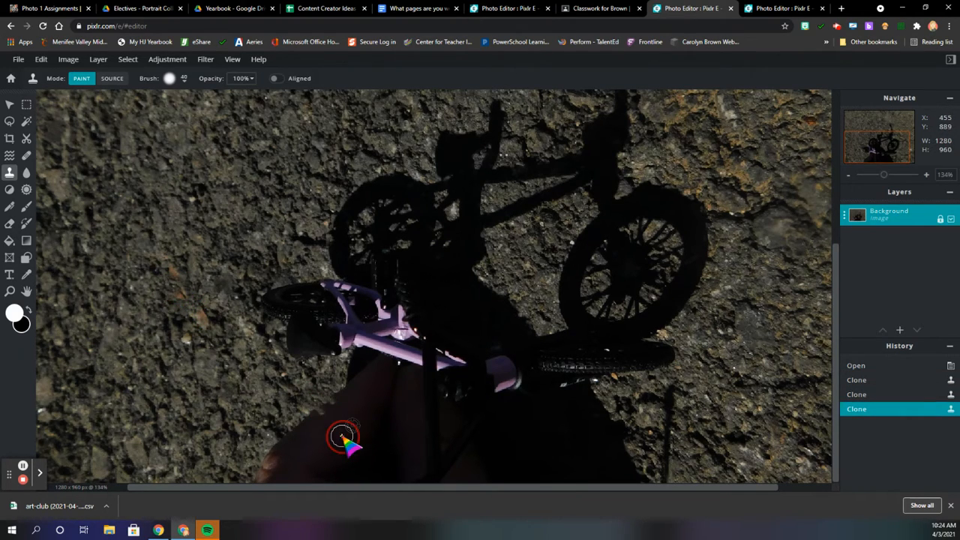
{"action": "left_click", "coordinate": [364, 461]}
{"action": "left_click", "coordinate": [180, 282]}
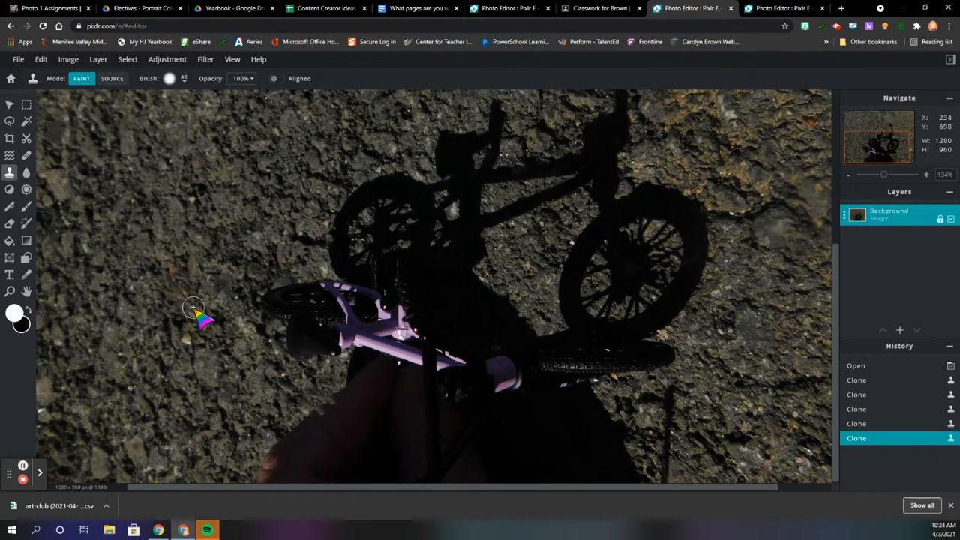
Step: Sample pavement near the former orange leaf and clone it over the fingers holding the bike, down to the photo's lower edge
{"action": "key", "text": "ctrl"}
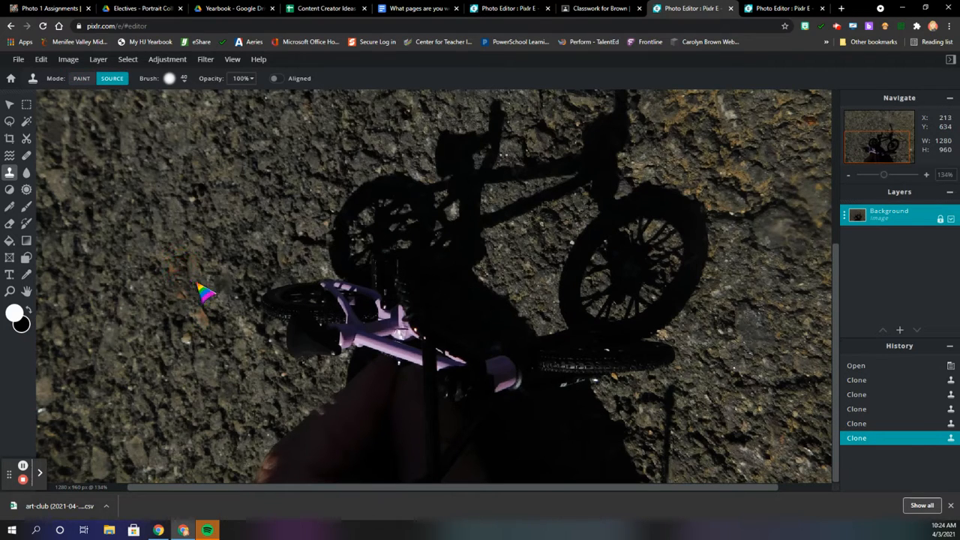
{"action": "left_click", "coordinate": [190, 276], "text": "ctrl"}
{"action": "mouse_move", "coordinate": [318, 404]}
{"action": "left_mouse_down"}
{"action": "mouse_move", "coordinate": [358, 476]}
{"action": "mouse_move", "coordinate": [317, 399]}
{"action": "mouse_move", "coordinate": [307, 401]}
{"action": "mouse_move", "coordinate": [314, 425]}
{"action": "mouse_move", "coordinate": [349, 472]}
{"action": "mouse_move", "coordinate": [294, 418]}
{"action": "mouse_move", "coordinate": [341, 480]}
{"action": "mouse_move", "coordinate": [279, 427]}
{"action": "mouse_move", "coordinate": [295, 463]}
{"action": "mouse_move", "coordinate": [318, 480]}
{"action": "mouse_move", "coordinate": [275, 449]}
{"action": "mouse_move", "coordinate": [272, 474]}
{"action": "left_mouse_up"}
{"action": "mouse_move", "coordinate": [331, 481]}
{"action": "left_mouse_down"}
{"action": "mouse_move", "coordinate": [374, 476]}
{"action": "mouse_move", "coordinate": [341, 435]}
{"action": "mouse_move", "coordinate": [326, 390]}
{"action": "left_mouse_up"}
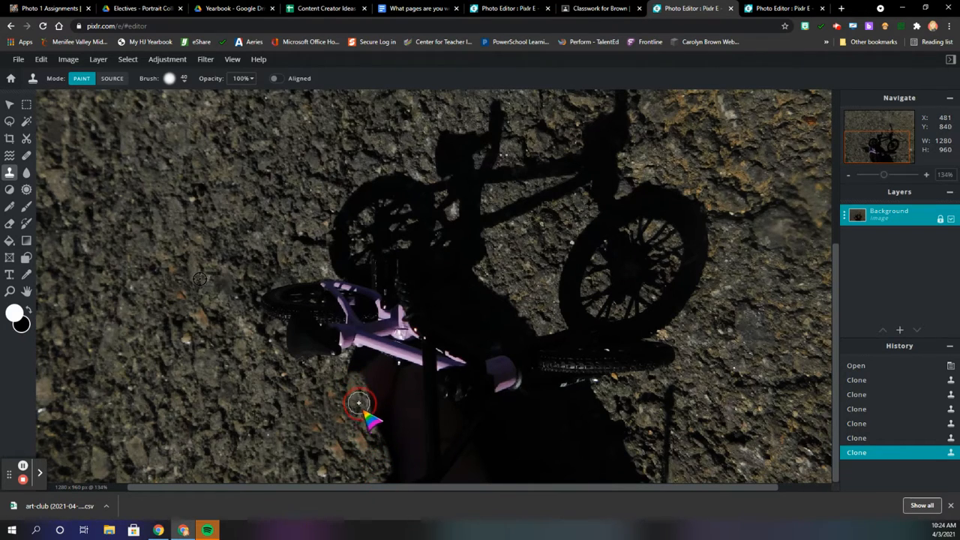
{"action": "left_click", "coordinate": [386, 480]}
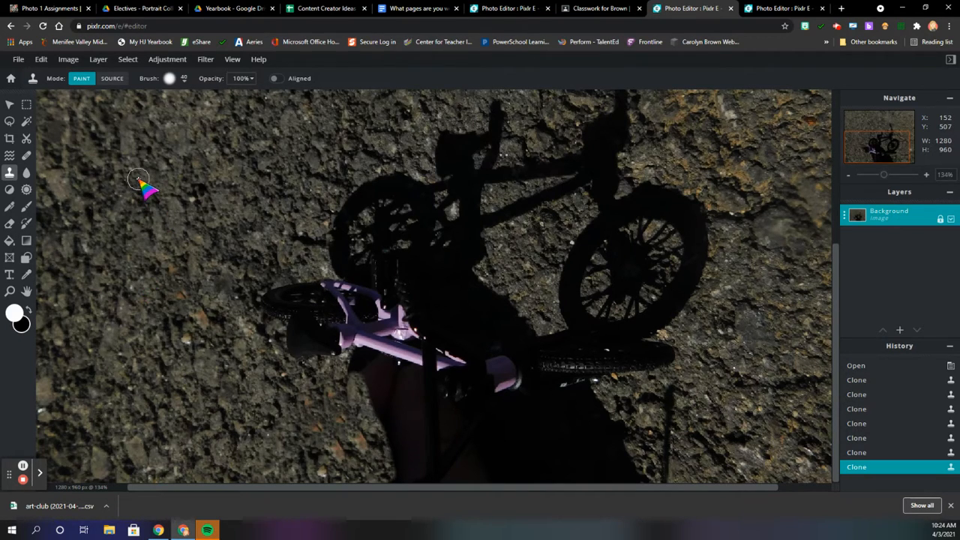
Step: Sample a different pavement area far from the bike and clone it over the repeated orange patches and more of the remaining fingers
{"action": "key", "text": "alt"}
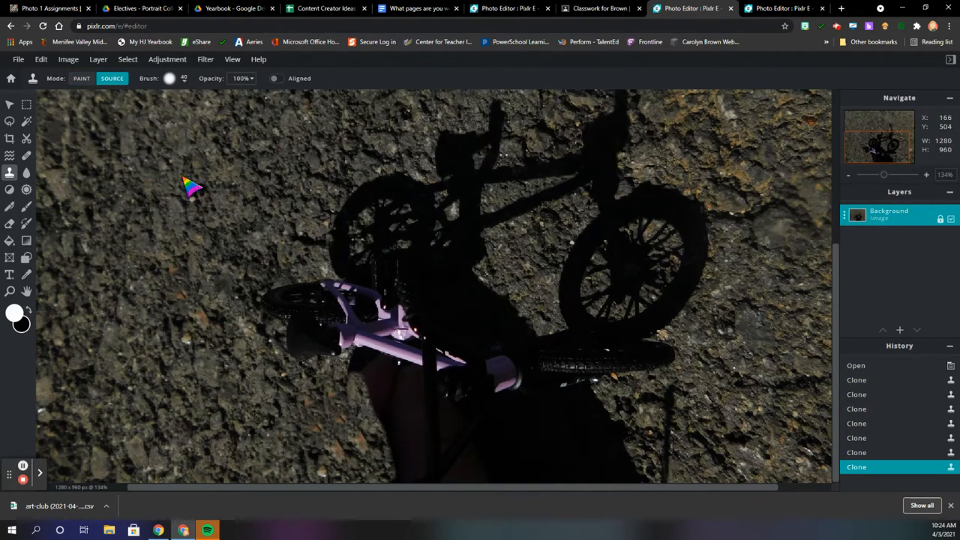
{"action": "left_click", "coordinate": [91, 155], "text": "alt"}
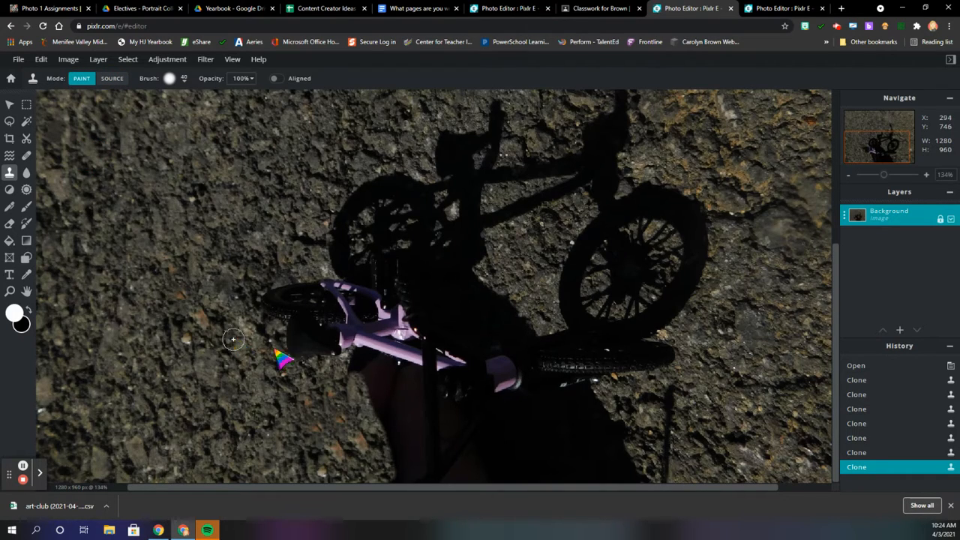
{"action": "mouse_move", "coordinate": [330, 382]}
{"action": "left_mouse_down"}
{"action": "mouse_move", "coordinate": [350, 443]}
{"action": "mouse_move", "coordinate": [375, 467]}
{"action": "mouse_move", "coordinate": [328, 454]}
{"action": "mouse_move", "coordinate": [307, 400]}
{"action": "mouse_move", "coordinate": [356, 476]}
{"action": "left_mouse_up"}
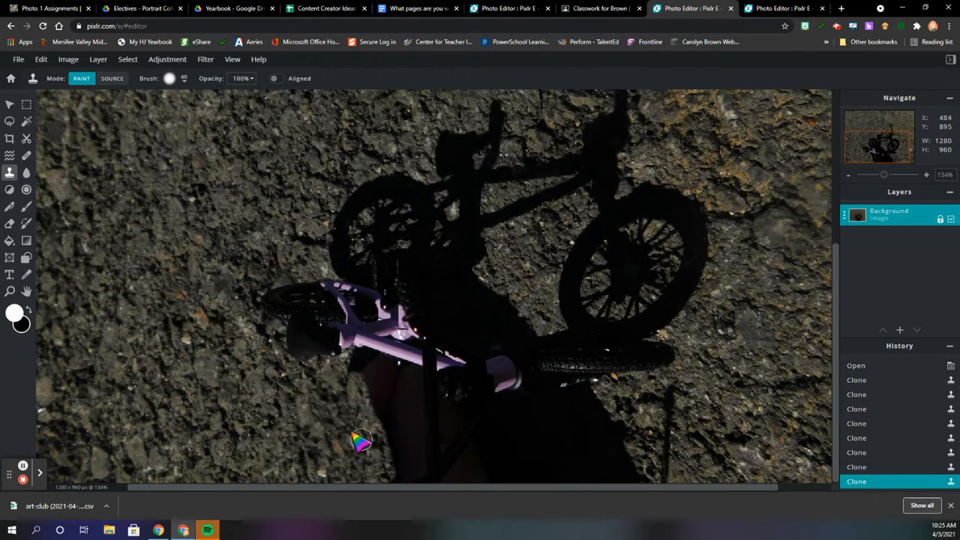
{"action": "mouse_move", "coordinate": [350, 375]}
{"action": "left_mouse_down"}
{"action": "mouse_move", "coordinate": [405, 391]}
{"action": "mouse_move", "coordinate": [394, 472]}
{"action": "mouse_move", "coordinate": [372, 386]}
{"action": "mouse_move", "coordinate": [390, 418]}
{"action": "left_mouse_up"}
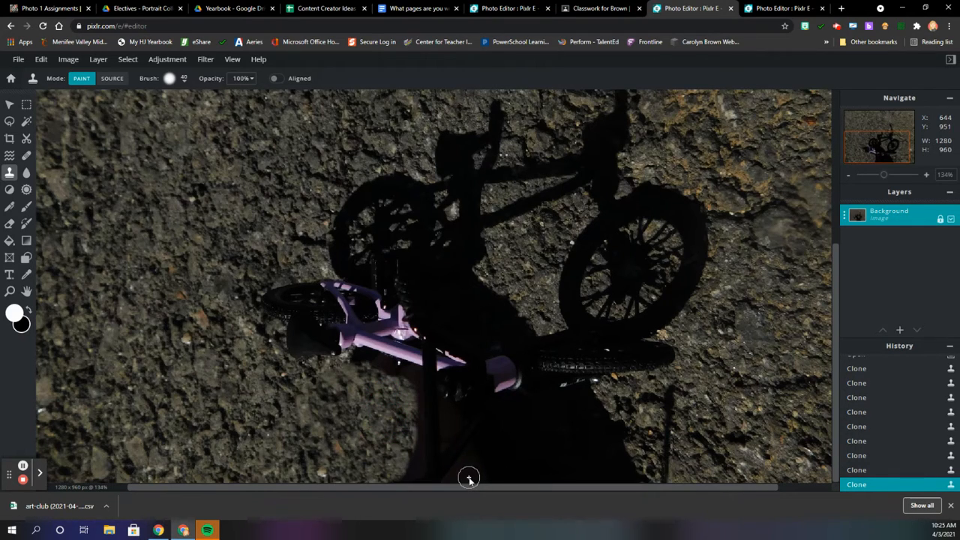
Step: Clone pavement texture over the hand's dark shadow below the toy bike and between the wheels of the bike's shadow
{"action": "mouse_move", "coordinate": [468, 479]}
{"action": "left_mouse_down"}
{"action": "mouse_move", "coordinate": [503, 434]}
{"action": "mouse_move", "coordinate": [588, 423]}
{"action": "left_mouse_up"}
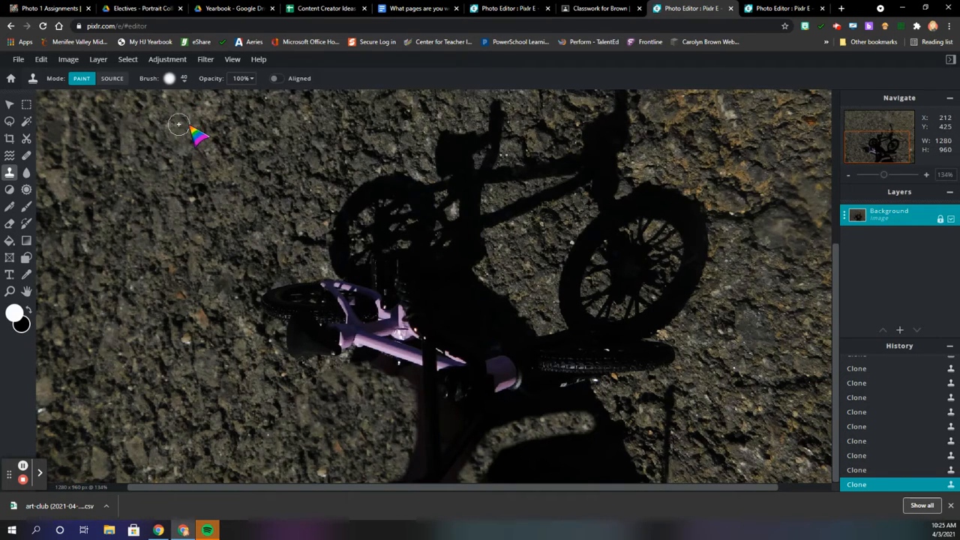
{"action": "mouse_move", "coordinate": [533, 429]}
{"action": "left_mouse_down"}
{"action": "mouse_move", "coordinate": [629, 426]}
{"action": "mouse_move", "coordinate": [507, 452]}
{"action": "mouse_move", "coordinate": [485, 481]}
{"action": "mouse_move", "coordinate": [558, 452]}
{"action": "mouse_move", "coordinate": [628, 446]}
{"action": "mouse_move", "coordinate": [635, 460]}
{"action": "mouse_move", "coordinate": [519, 479]}
{"action": "mouse_move", "coordinate": [664, 475]}
{"action": "mouse_move", "coordinate": [669, 404]}
{"action": "mouse_move", "coordinate": [667, 476]}
{"action": "left_mouse_up"}
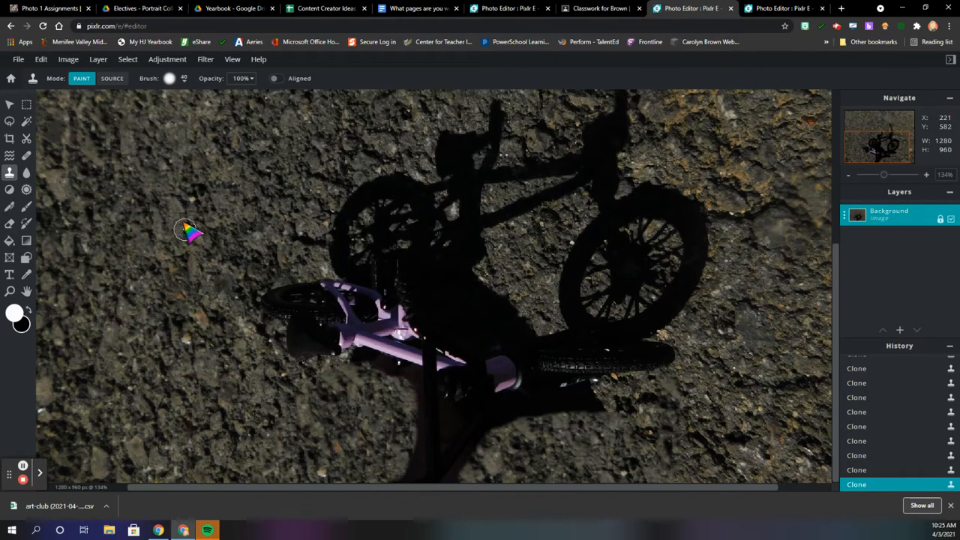
{"action": "mouse_move", "coordinate": [506, 437]}
{"action": "left_mouse_down"}
{"action": "mouse_move", "coordinate": [536, 423]}
{"action": "mouse_move", "coordinate": [632, 413]}
{"action": "mouse_move", "coordinate": [574, 405]}
{"action": "mouse_move", "coordinate": [515, 428]}
{"action": "mouse_move", "coordinate": [483, 466]}
{"action": "left_mouse_up"}
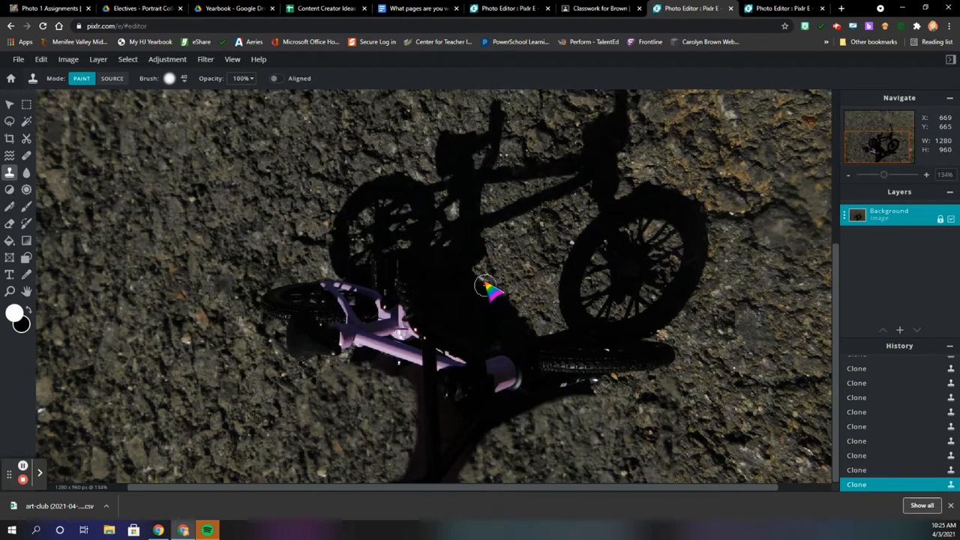
{"action": "mouse_move", "coordinate": [478, 277]}
{"action": "left_mouse_down"}
{"action": "mouse_move", "coordinate": [491, 316]}
{"action": "mouse_move", "coordinate": [533, 316]}
{"action": "mouse_move", "coordinate": [518, 323]}
{"action": "mouse_move", "coordinate": [472, 286]}
{"action": "mouse_move", "coordinate": [504, 296]}
{"action": "mouse_move", "coordinate": [495, 282]}
{"action": "mouse_move", "coordinate": [468, 274]}
{"action": "mouse_move", "coordinate": [450, 299]}
{"action": "mouse_move", "coordinate": [453, 315]}
{"action": "mouse_move", "coordinate": [501, 325]}
{"action": "mouse_move", "coordinate": [526, 273]}
{"action": "mouse_move", "coordinate": [521, 248]}
{"action": "mouse_move", "coordinate": [492, 281]}
{"action": "mouse_move", "coordinate": [520, 304]}
{"action": "left_mouse_up"}
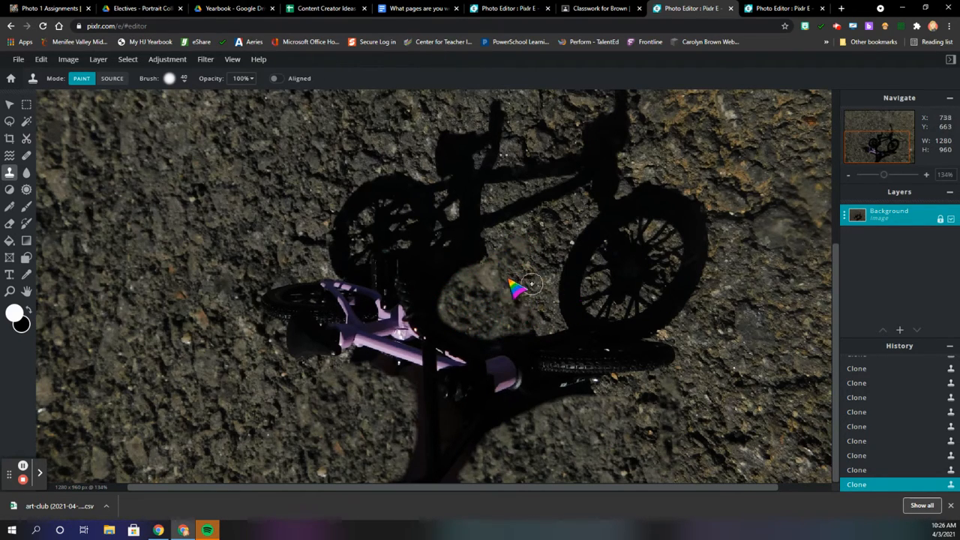
Step: Set the Clone Stamp brush to a size of 47 px and a softness of 60%
{"action": "left_click", "coordinate": [184, 82]}
{"action": "left_click", "coordinate": [187, 85]}
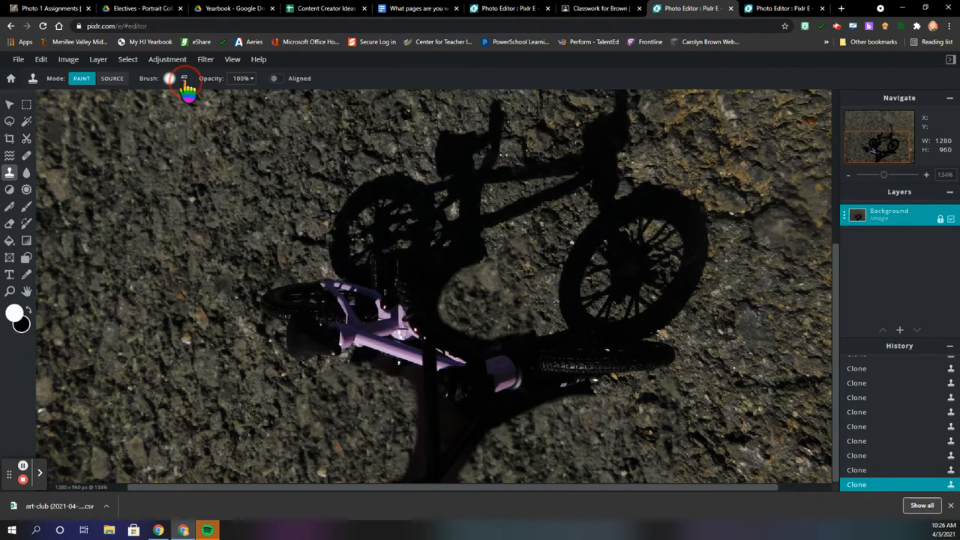
{"action": "left_click", "coordinate": [185, 83]}
{"action": "left_click", "coordinate": [178, 82]}
{"action": "left_click", "coordinate": [173, 85]}
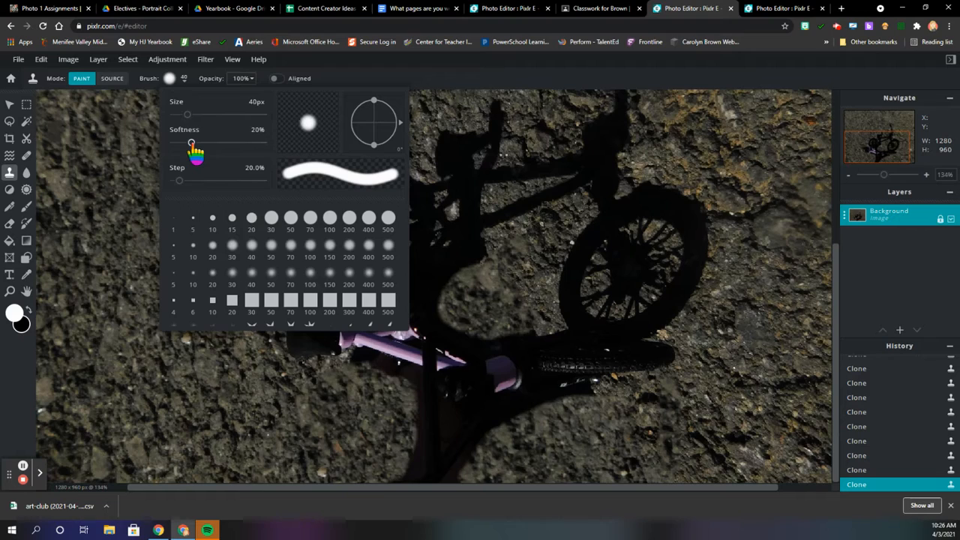
{"action": "left_click_drag", "start_coordinate": [191, 143], "coordinate": [174, 145]}
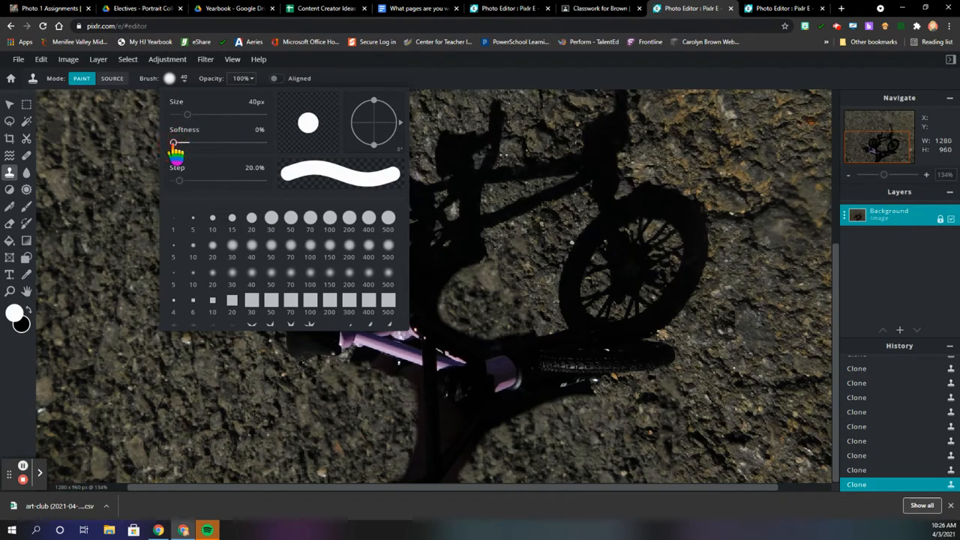
{"action": "left_click_drag", "start_coordinate": [175, 148], "coordinate": [236, 150]}
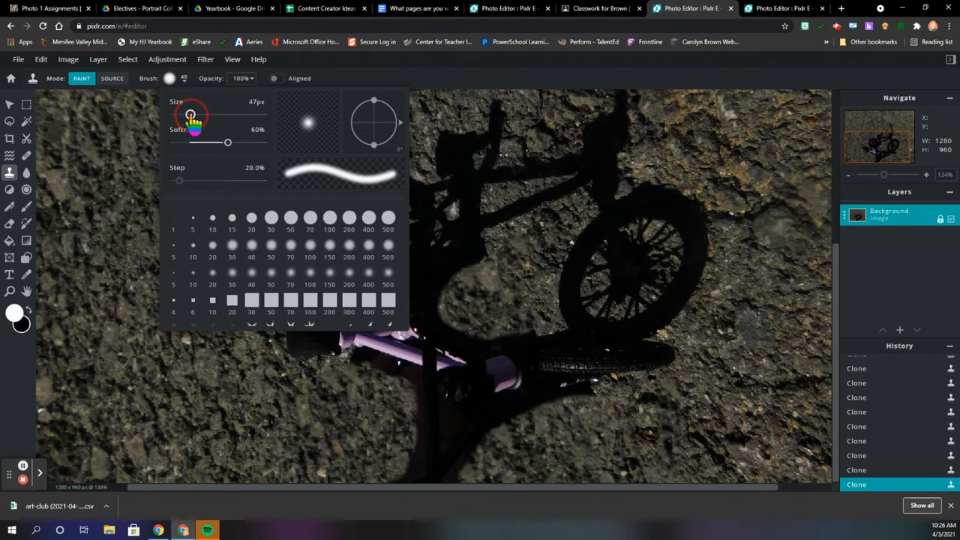
{"action": "left_click", "coordinate": [458, 279]}
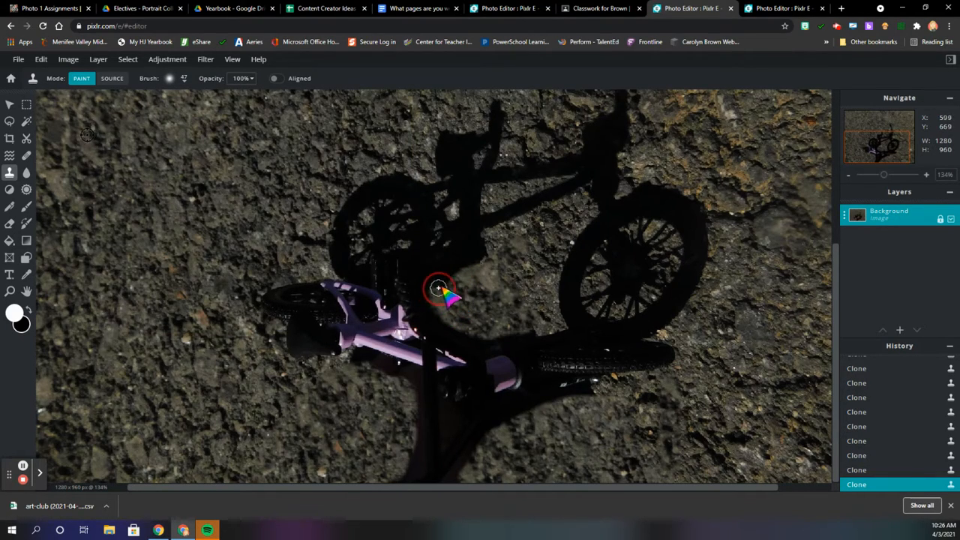
Step: Clone sampled pavement texture over the remaining dark hand shadow between the purple frame and the bike's shadow
{"action": "mouse_move", "coordinate": [425, 297]}
{"action": "left_mouse_down"}
{"action": "mouse_move", "coordinate": [430, 321]}
{"action": "mouse_move", "coordinate": [484, 340]}
{"action": "left_mouse_up"}
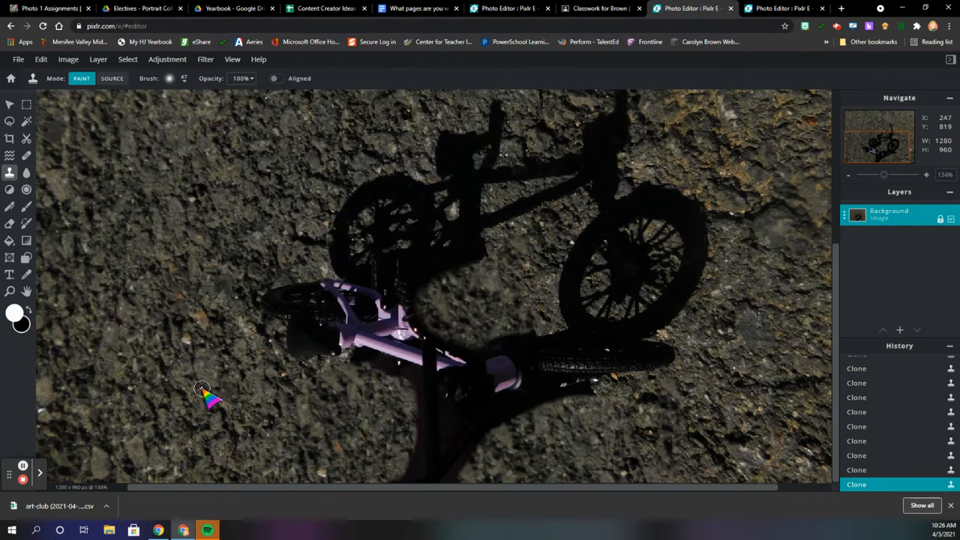
{"action": "key", "text": "alt"}
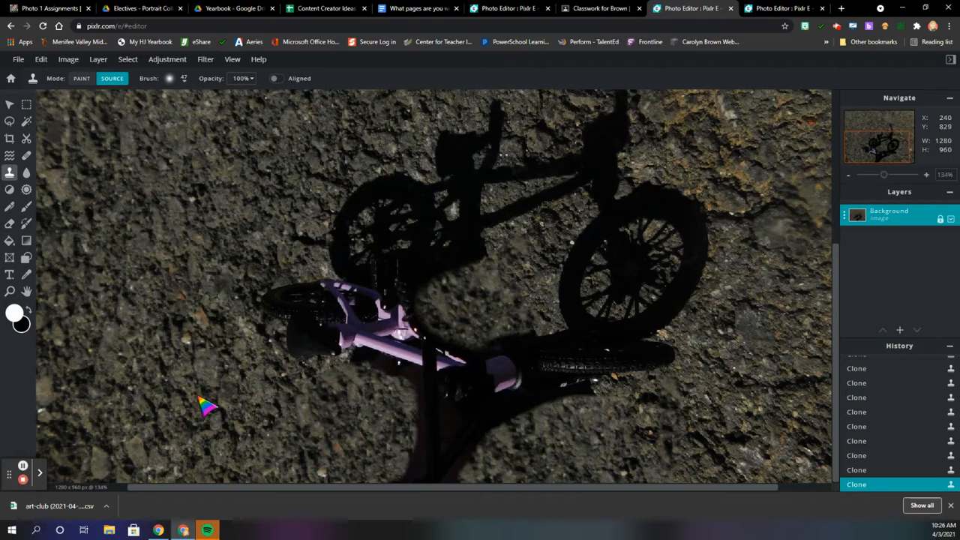
{"action": "left_click", "coordinate": [206, 404], "text": "alt"}
{"action": "mouse_move", "coordinate": [427, 301]}
{"action": "left_mouse_down"}
{"action": "mouse_move", "coordinate": [436, 321]}
{"action": "mouse_move", "coordinate": [456, 328]}
{"action": "left_mouse_up"}
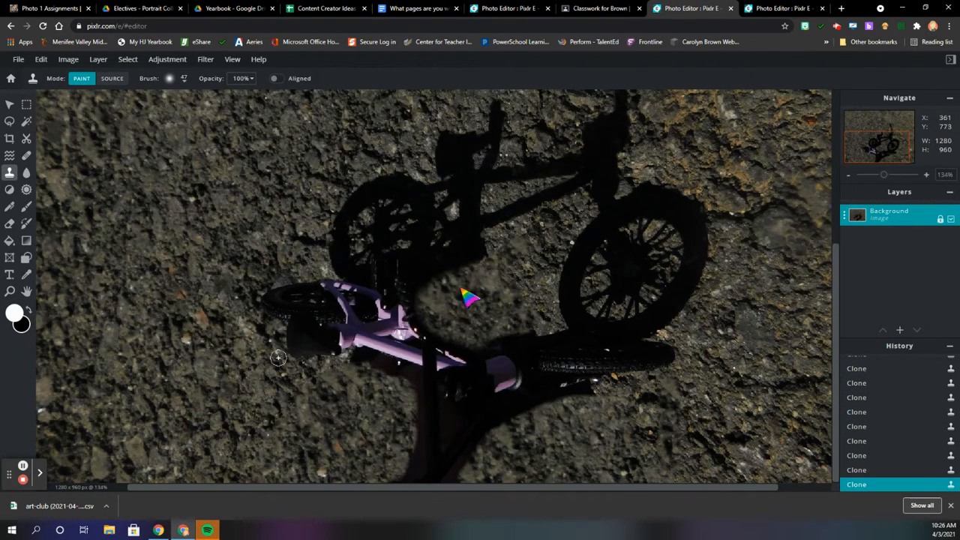
{"action": "left_click", "coordinate": [427, 302]}
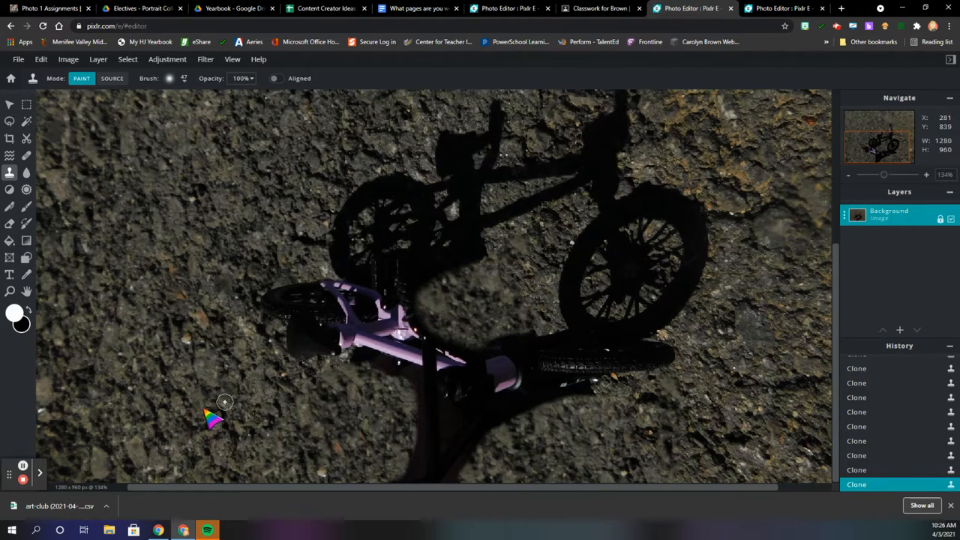
{"action": "mouse_move", "coordinate": [417, 315]}
{"action": "left_mouse_down"}
{"action": "mouse_move", "coordinate": [425, 294]}
{"action": "mouse_move", "coordinate": [496, 258]}
{"action": "mouse_move", "coordinate": [439, 300]}
{"action": "left_mouse_up"}
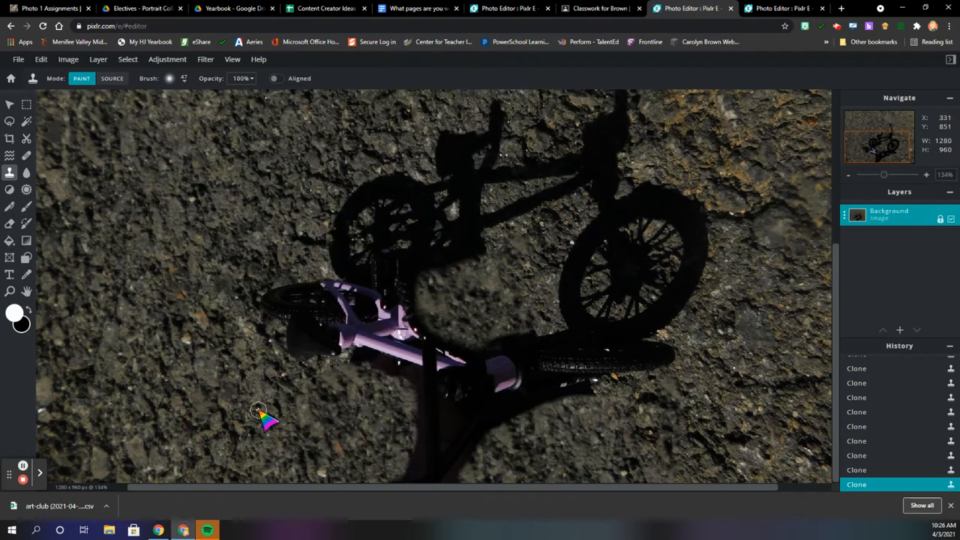
{"action": "mouse_move", "coordinate": [426, 314]}
{"action": "left_mouse_down"}
{"action": "mouse_move", "coordinate": [432, 277]}
{"action": "mouse_move", "coordinate": [465, 275]}
{"action": "left_mouse_up"}
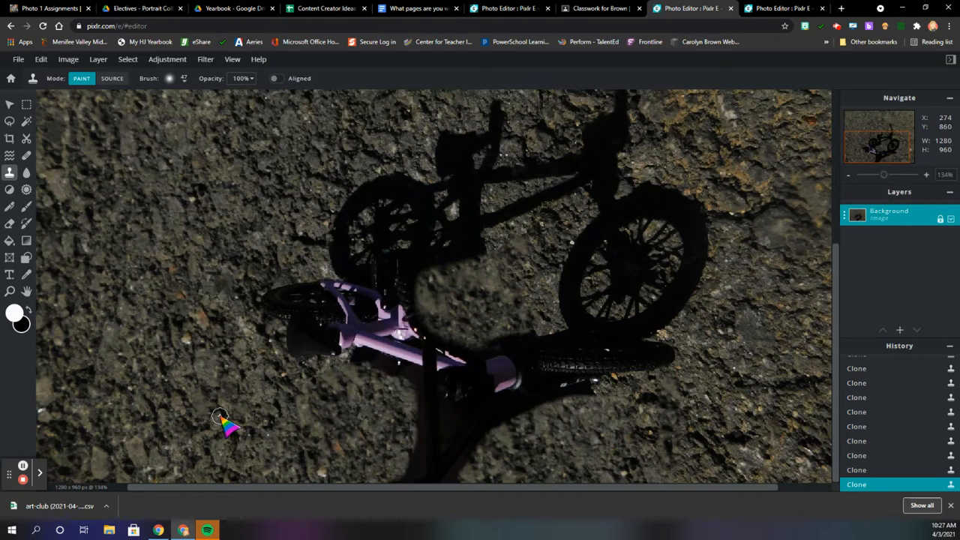
Step: Sample another pavement area far from the bike and clone it over the dark remains around and between the toy bike's handlebars
{"action": "key", "text": "ctrl"}
{"action": "left_click", "coordinate": [105, 417]}
{"action": "mouse_move", "coordinate": [468, 288]}
{"action": "left_mouse_down"}
{"action": "mouse_move", "coordinate": [437, 293]}
{"action": "mouse_move", "coordinate": [442, 310]}
{"action": "mouse_move", "coordinate": [432, 286]}
{"action": "mouse_move", "coordinate": [441, 268]}
{"action": "mouse_move", "coordinate": [485, 257]}
{"action": "mouse_move", "coordinate": [453, 280]}
{"action": "mouse_move", "coordinate": [454, 294]}
{"action": "mouse_move", "coordinate": [489, 251]}
{"action": "mouse_move", "coordinate": [443, 266]}
{"action": "mouse_move", "coordinate": [417, 310]}
{"action": "mouse_move", "coordinate": [468, 343]}
{"action": "mouse_move", "coordinate": [441, 332]}
{"action": "mouse_move", "coordinate": [541, 323]}
{"action": "mouse_move", "coordinate": [489, 337]}
{"action": "mouse_move", "coordinate": [554, 408]}
{"action": "mouse_move", "coordinate": [477, 454]}
{"action": "mouse_move", "coordinate": [461, 479]}
{"action": "mouse_move", "coordinate": [502, 417]}
{"action": "mouse_move", "coordinate": [466, 464]}
{"action": "mouse_move", "coordinate": [543, 394]}
{"action": "mouse_move", "coordinate": [544, 402]}
{"action": "mouse_move", "coordinate": [603, 397]}
{"action": "mouse_move", "coordinate": [532, 392]}
{"action": "mouse_move", "coordinate": [545, 391]}
{"action": "mouse_move", "coordinate": [462, 480]}
{"action": "left_mouse_up"}
{"action": "mouse_move", "coordinate": [404, 474]}
{"action": "left_mouse_down"}
{"action": "mouse_move", "coordinate": [404, 388]}
{"action": "mouse_move", "coordinate": [344, 372]}
{"action": "mouse_move", "coordinate": [357, 380]}
{"action": "mouse_move", "coordinate": [367, 404]}
{"action": "left_mouse_up"}
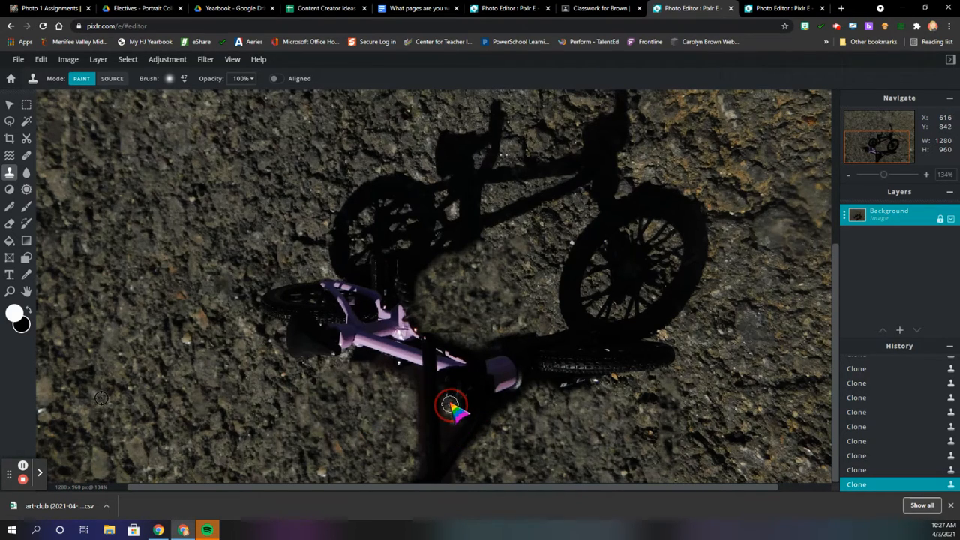
{"action": "mouse_move", "coordinate": [461, 409]}
{"action": "left_mouse_down"}
{"action": "mouse_move", "coordinate": [444, 392]}
{"action": "mouse_move", "coordinate": [466, 401]}
{"action": "mouse_move", "coordinate": [444, 436]}
{"action": "left_mouse_up"}
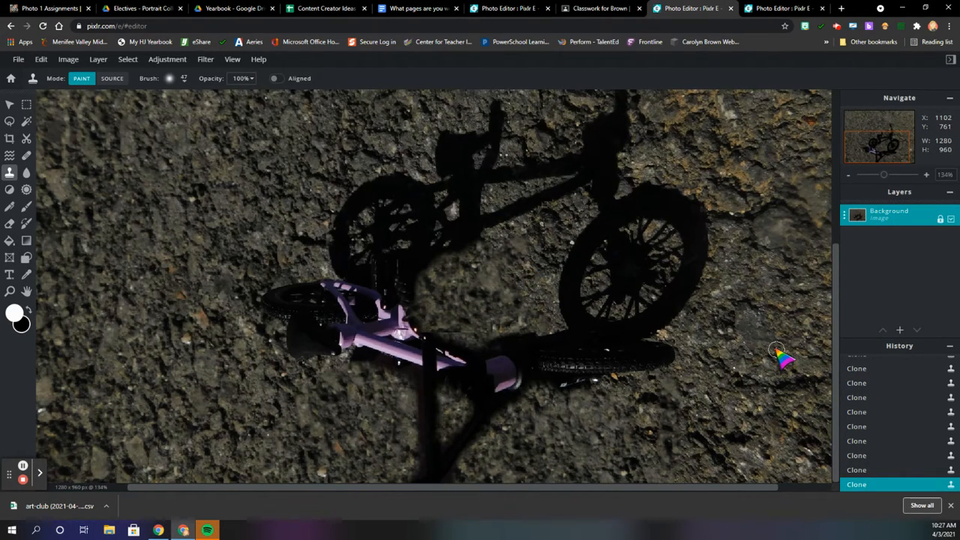
Step: Sample pavement beyond the front wheel and clone it over the smeared patches inside the bike's shadow and below the toy bike
{"action": "key", "text": "alt"}
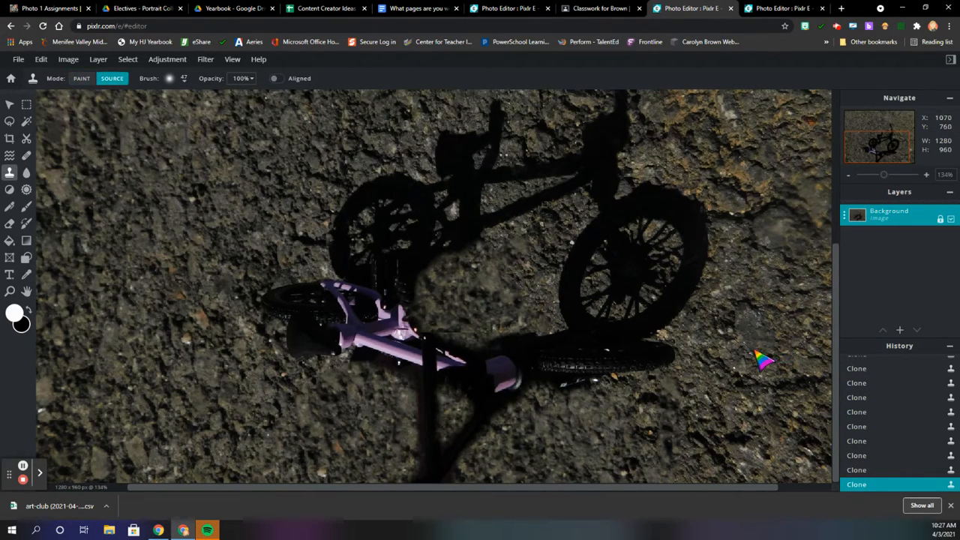
{"action": "left_click", "coordinate": [736, 396], "text": "alt"}
{"action": "mouse_move", "coordinate": [484, 252]}
{"action": "left_mouse_down"}
{"action": "mouse_move", "coordinate": [443, 287]}
{"action": "mouse_move", "coordinate": [508, 266]}
{"action": "mouse_move", "coordinate": [473, 297]}
{"action": "mouse_move", "coordinate": [491, 305]}
{"action": "mouse_move", "coordinate": [493, 321]}
{"action": "mouse_move", "coordinate": [466, 328]}
{"action": "mouse_move", "coordinate": [435, 312]}
{"action": "mouse_move", "coordinate": [431, 291]}
{"action": "mouse_move", "coordinate": [451, 273]}
{"action": "mouse_move", "coordinate": [473, 267]}
{"action": "mouse_move", "coordinate": [472, 308]}
{"action": "left_mouse_up"}
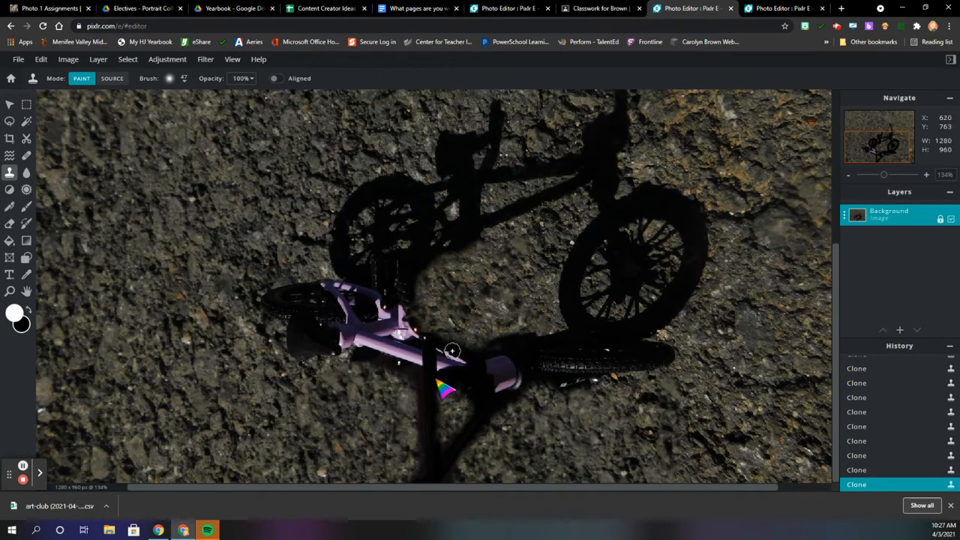
{"action": "mouse_move", "coordinate": [525, 446]}
{"action": "left_mouse_down"}
{"action": "mouse_move", "coordinate": [466, 473]}
{"action": "mouse_move", "coordinate": [525, 479]}
{"action": "mouse_move", "coordinate": [539, 434]}
{"action": "mouse_move", "coordinate": [564, 414]}
{"action": "mouse_move", "coordinate": [645, 393]}
{"action": "mouse_move", "coordinate": [582, 421]}
{"action": "mouse_move", "coordinate": [606, 437]}
{"action": "mouse_move", "coordinate": [585, 459]}
{"action": "mouse_move", "coordinate": [606, 473]}
{"action": "left_mouse_up"}
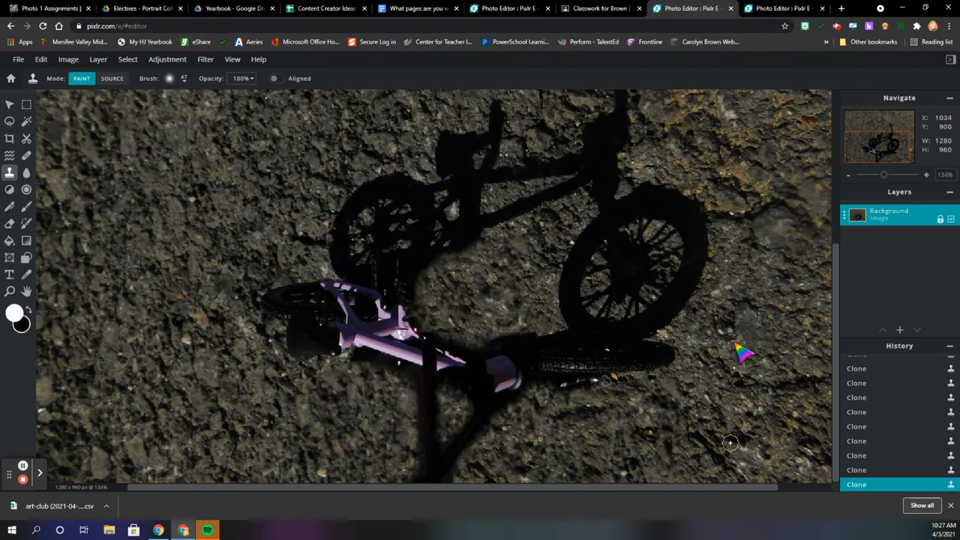
{"action": "mouse_move", "coordinate": [500, 285]}
{"action": "left_mouse_down"}
{"action": "mouse_move", "coordinate": [503, 307]}
{"action": "mouse_move", "coordinate": [476, 276]}
{"action": "mouse_move", "coordinate": [484, 259]}
{"action": "mouse_move", "coordinate": [531, 236]}
{"action": "left_mouse_up"}
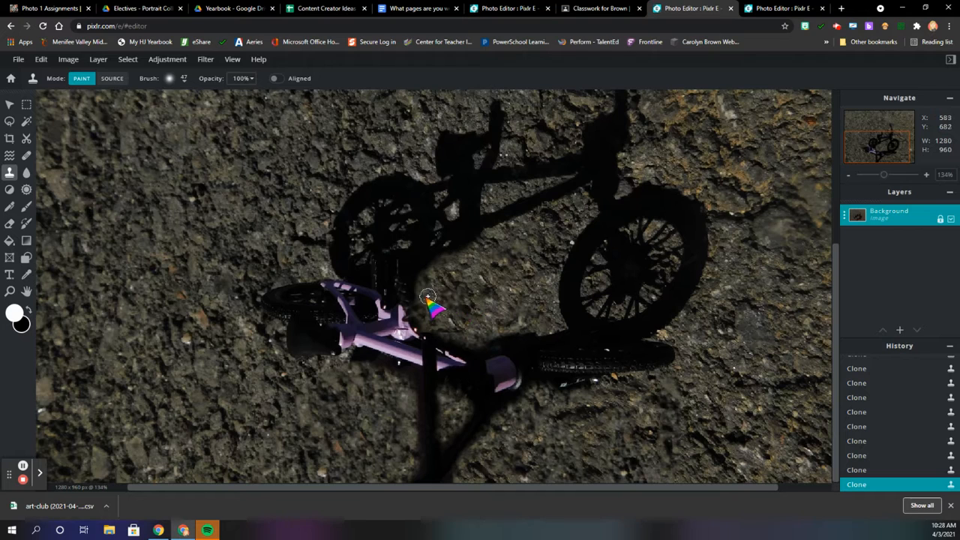
{"action": "left_click", "coordinate": [411, 282]}
{"action": "left_click", "coordinate": [419, 273]}
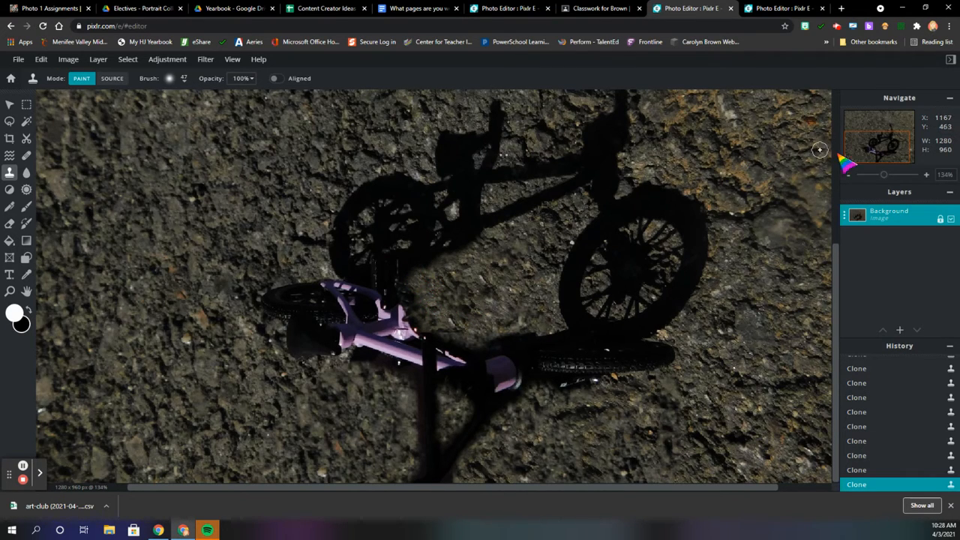
Step: Clone pavement texture over the dark fringe and blurry ground below the purple frame, and undo the last stroke
{"action": "left_click_drag", "start_coordinate": [887, 178], "coordinate": [893, 178]}
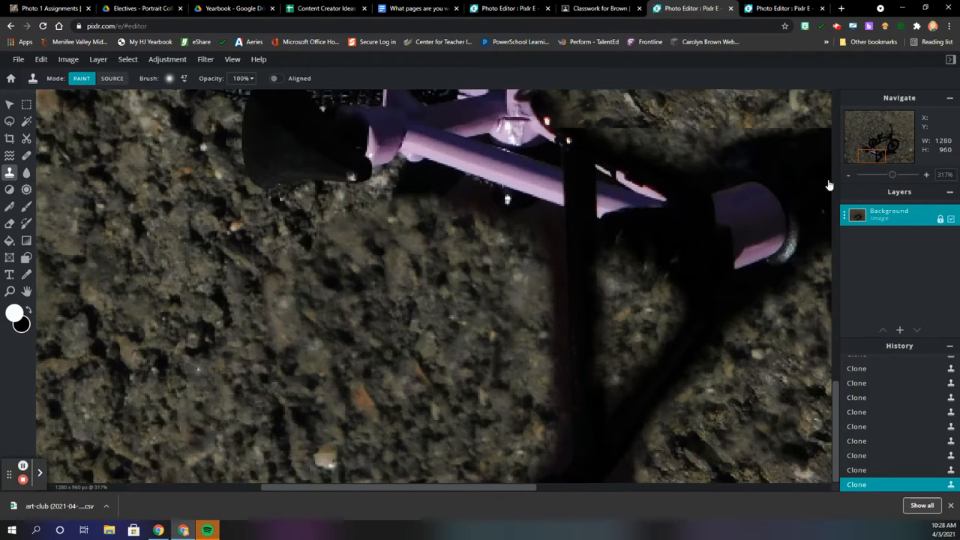
{"action": "mouse_move", "coordinate": [394, 206]}
{"action": "left_mouse_down"}
{"action": "mouse_move", "coordinate": [515, 235]}
{"action": "mouse_move", "coordinate": [534, 262]}
{"action": "mouse_move", "coordinate": [536, 245]}
{"action": "mouse_move", "coordinate": [537, 374]}
{"action": "mouse_move", "coordinate": [525, 451]}
{"action": "mouse_move", "coordinate": [517, 465]}
{"action": "mouse_move", "coordinate": [491, 245]}
{"action": "mouse_move", "coordinate": [465, 463]}
{"action": "mouse_move", "coordinate": [441, 357]}
{"action": "mouse_move", "coordinate": [442, 258]}
{"action": "mouse_move", "coordinate": [430, 255]}
{"action": "mouse_move", "coordinate": [419, 469]}
{"action": "mouse_move", "coordinate": [380, 213]}
{"action": "mouse_move", "coordinate": [353, 356]}
{"action": "mouse_move", "coordinate": [327, 250]}
{"action": "mouse_move", "coordinate": [357, 226]}
{"action": "mouse_move", "coordinate": [286, 293]}
{"action": "mouse_move", "coordinate": [292, 343]}
{"action": "mouse_move", "coordinate": [334, 409]}
{"action": "mouse_move", "coordinate": [326, 431]}
{"action": "left_mouse_up"}
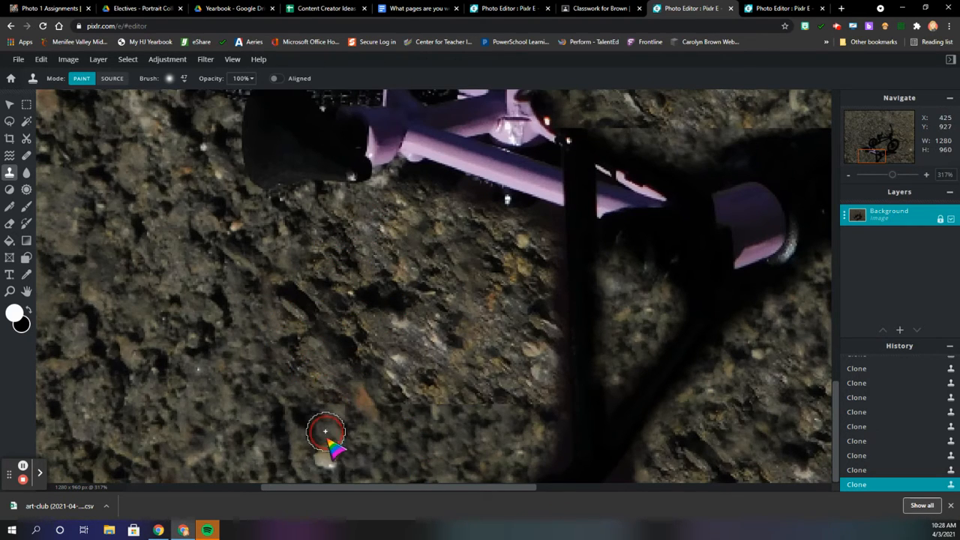
{"action": "mouse_move", "coordinate": [626, 287]}
{"action": "left_mouse_down"}
{"action": "mouse_move", "coordinate": [613, 272]}
{"action": "mouse_move", "coordinate": [653, 320]}
{"action": "mouse_move", "coordinate": [615, 302]}
{"action": "mouse_move", "coordinate": [605, 392]}
{"action": "mouse_move", "coordinate": [604, 277]}
{"action": "mouse_move", "coordinate": [610, 331]}
{"action": "mouse_move", "coordinate": [652, 317]}
{"action": "left_mouse_up"}
{"action": "key", "text": "ctrl+z"}
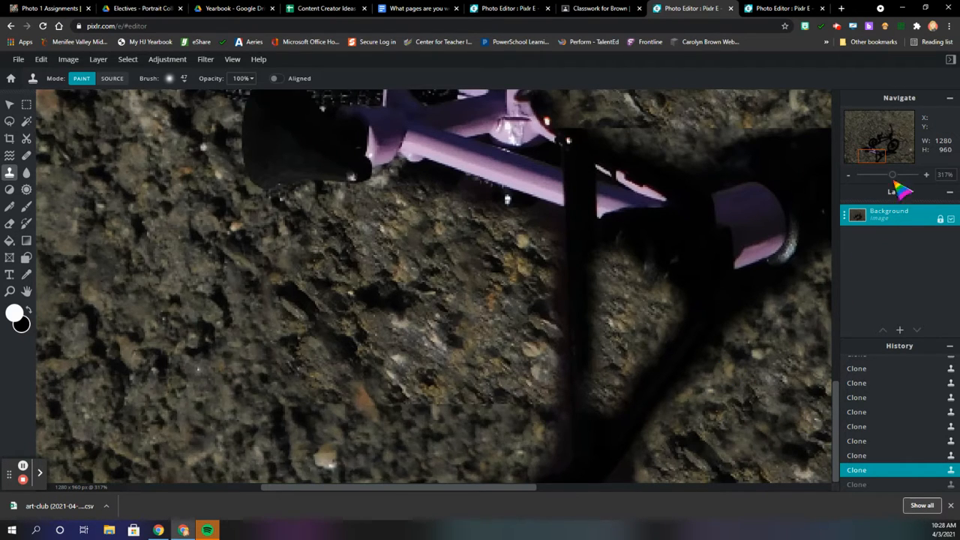
Step: Crop the photo to 934 × 695 px around the toy bike and its shadow, trimming the upper, lower and left edges
{"action": "left_click_drag", "start_coordinate": [893, 175], "coordinate": [873, 175]}
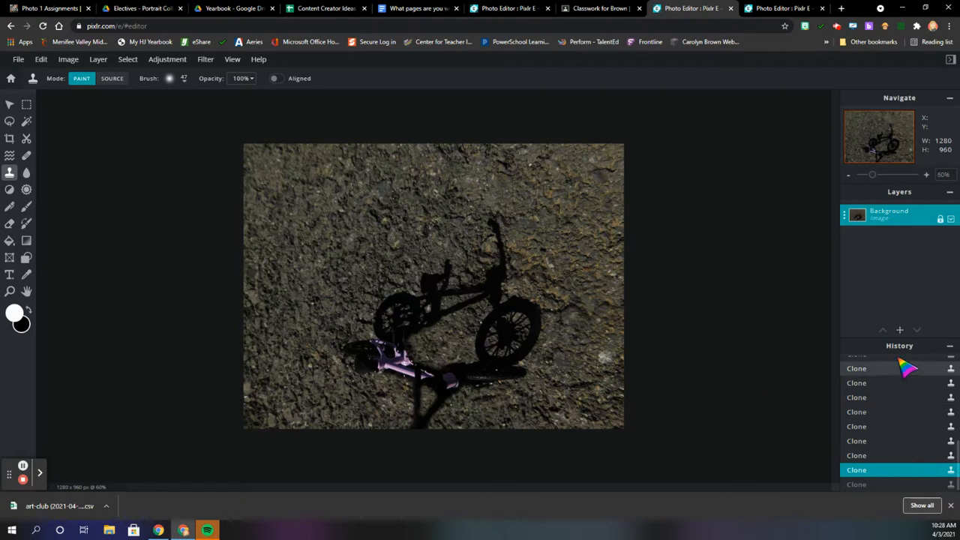
{"action": "scroll", "coordinate": [907, 416], "scroll_direction": "up", "scroll_amount": 5}
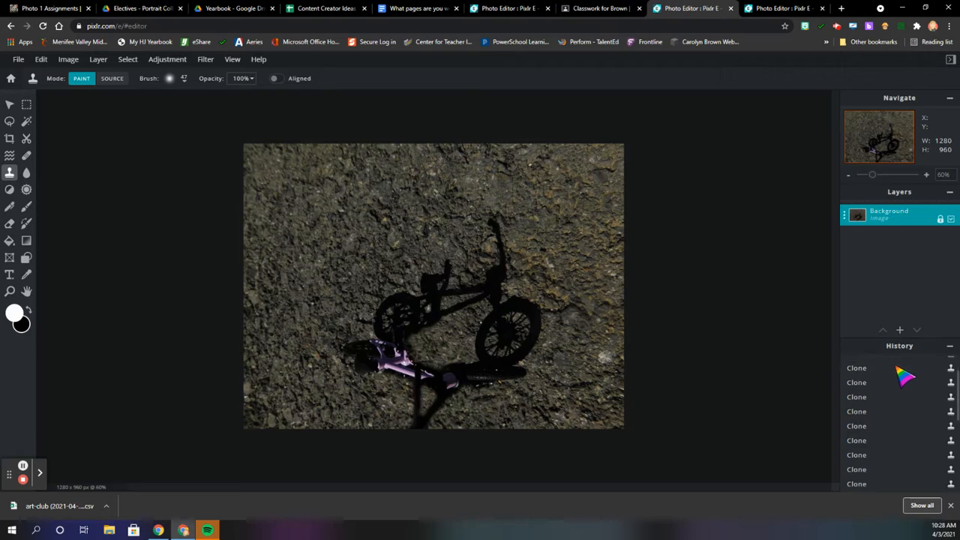
{"action": "scroll", "coordinate": [903, 375], "scroll_direction": "down", "scroll_amount": 5}
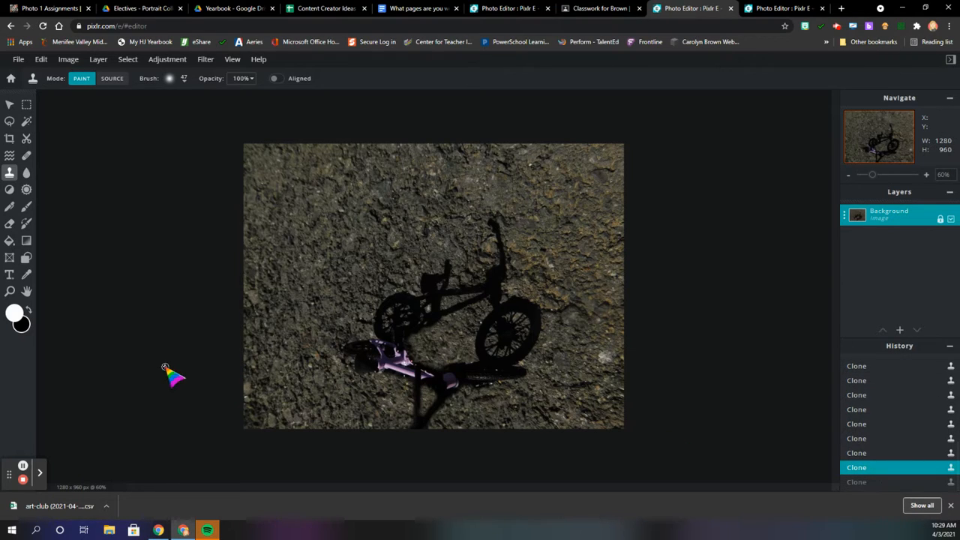
{"action": "left_click", "coordinate": [10, 141]}
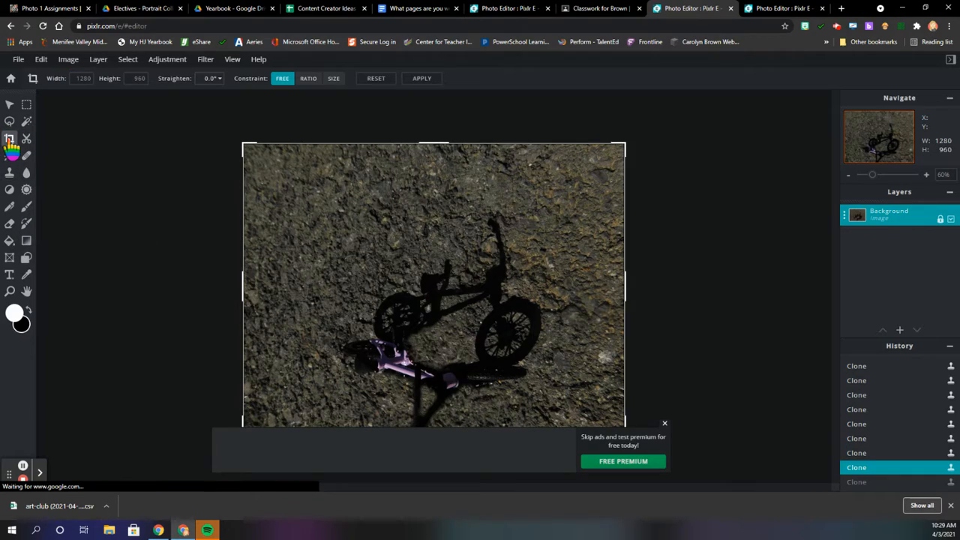
{"action": "left_click", "coordinate": [665, 423]}
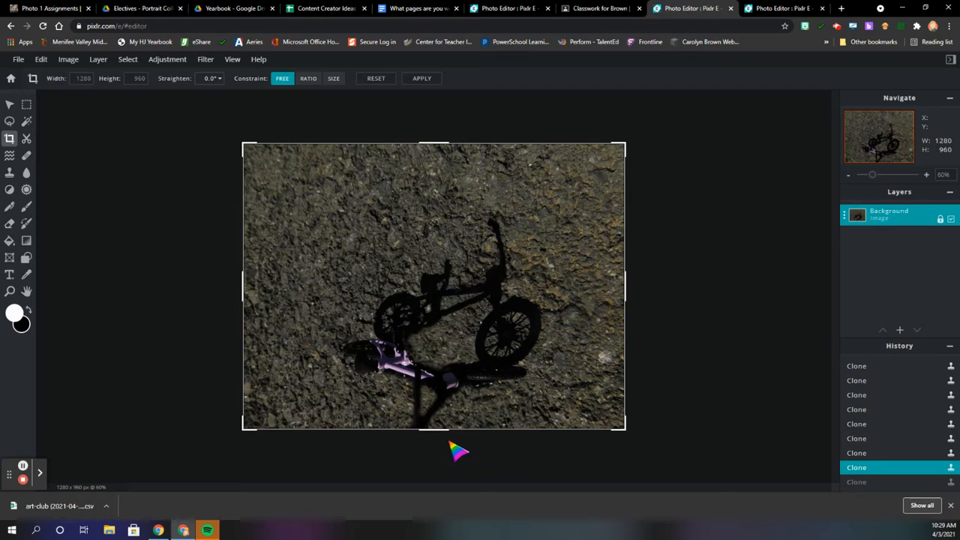
{"action": "left_click_drag", "start_coordinate": [440, 433], "coordinate": [437, 411]}
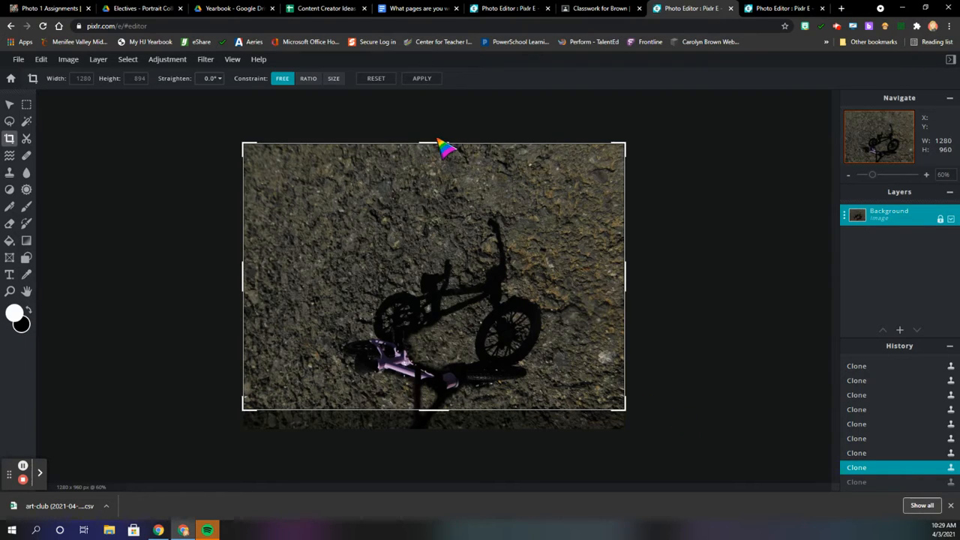
{"action": "left_click_drag", "start_coordinate": [438, 142], "coordinate": [440, 203]}
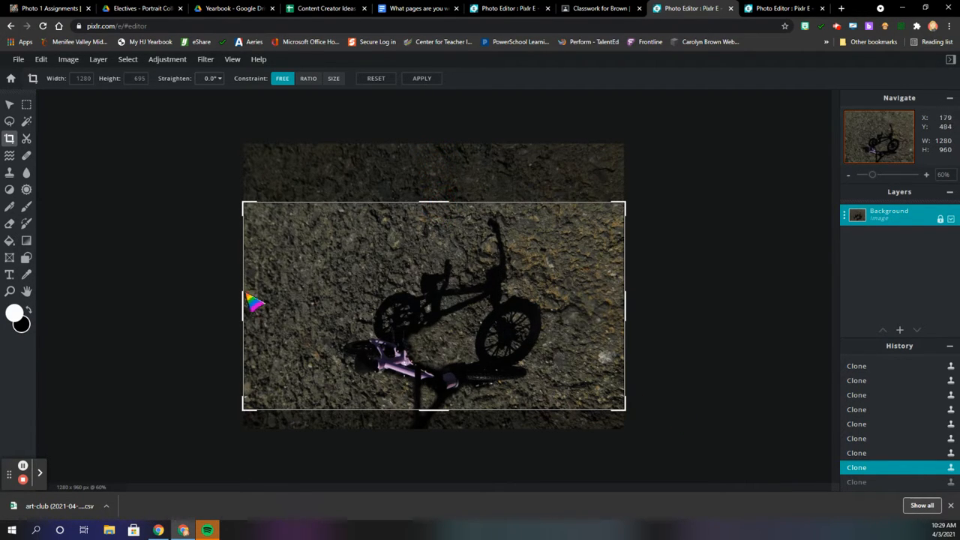
{"action": "left_click_drag", "start_coordinate": [244, 301], "coordinate": [347, 301]}
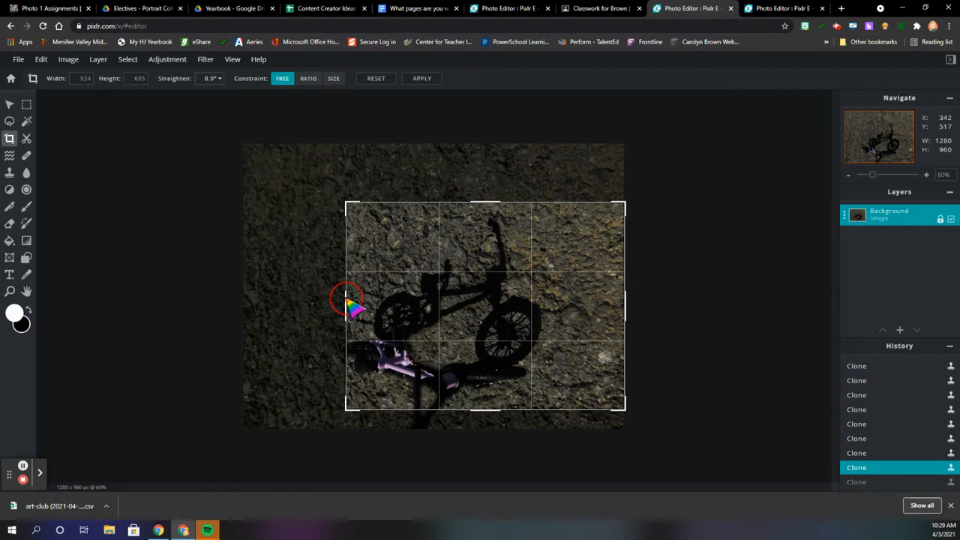
{"action": "left_click_drag", "start_coordinate": [346, 302], "coordinate": [347, 301]}
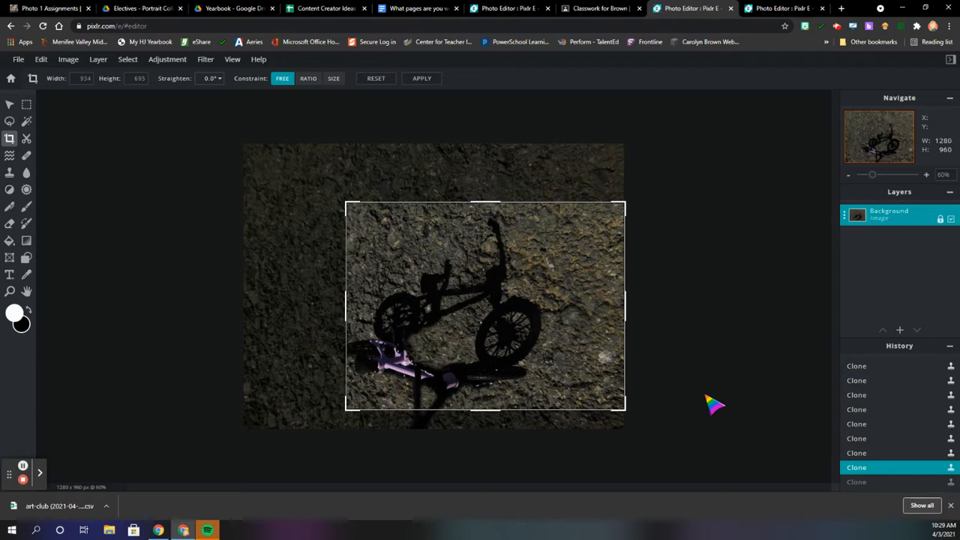
{"action": "left_click", "coordinate": [422, 80]}
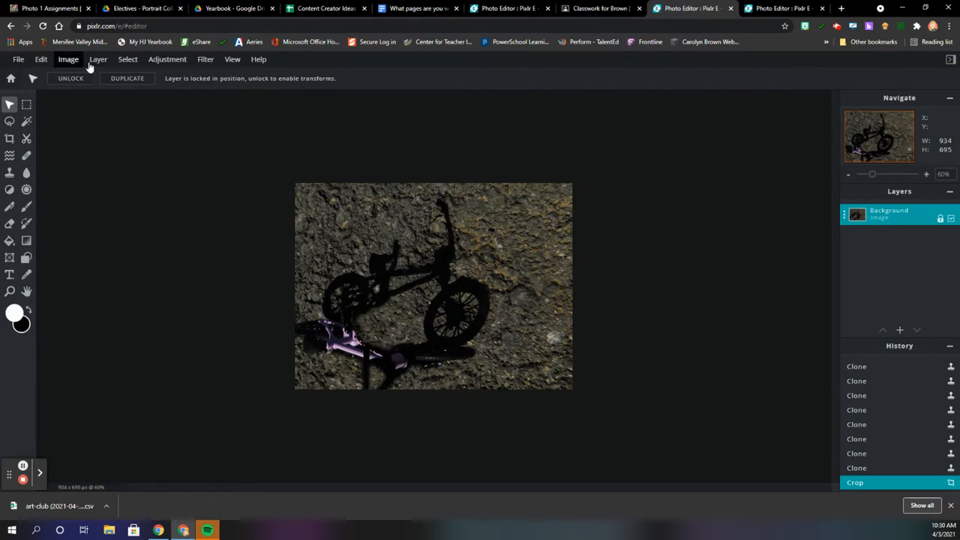
Step: Invert the colors of the cropped bike photo
{"action": "left_click", "coordinate": [168, 59]}
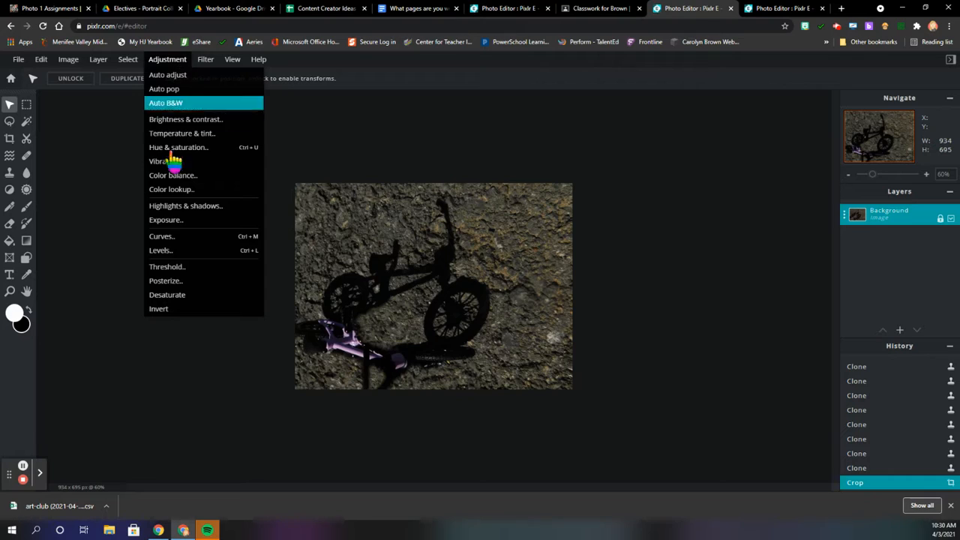
{"action": "left_click", "coordinate": [161, 309]}
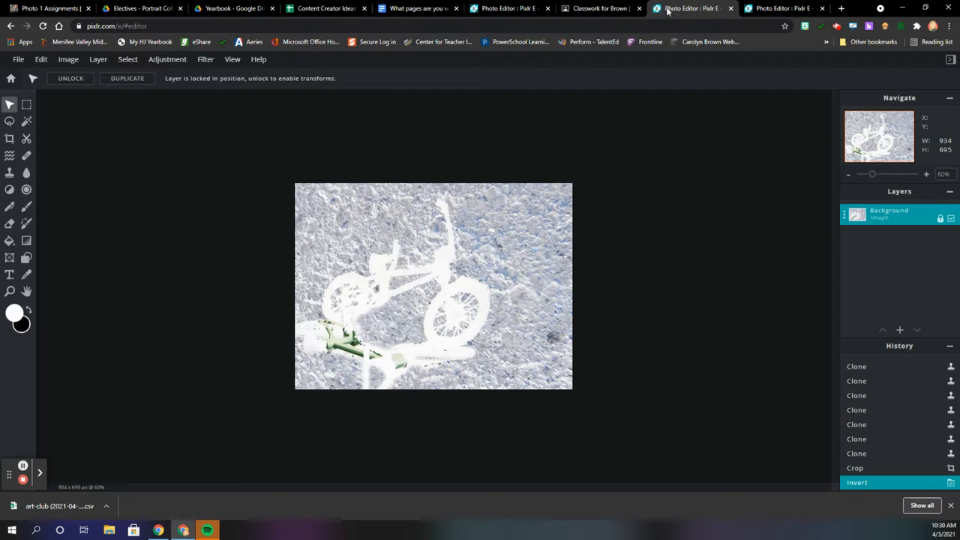
Step: Open the recent project shadow 1.jpg in the other Pixlr E browser tab
{"action": "left_click", "coordinate": [764, 9]}
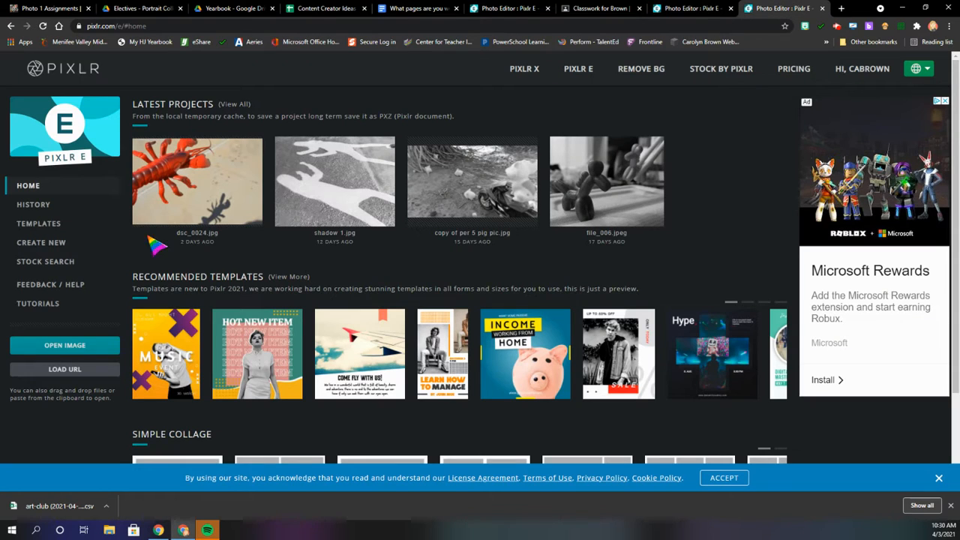
{"action": "left_click", "coordinate": [358, 198]}
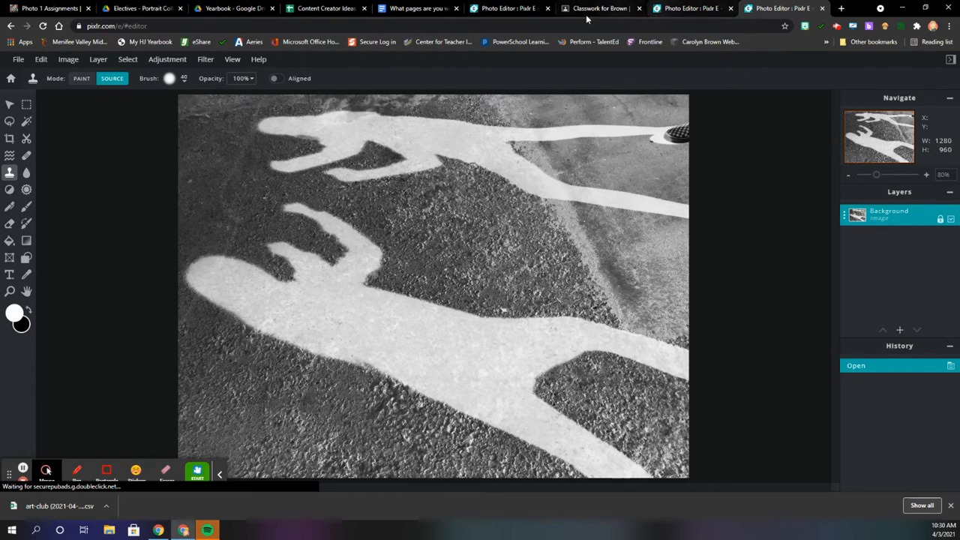
Step: Return to the bike photo in the other browser tab and revert it to its cropped state before the color inversion
{"action": "left_click", "coordinate": [684, 8]}
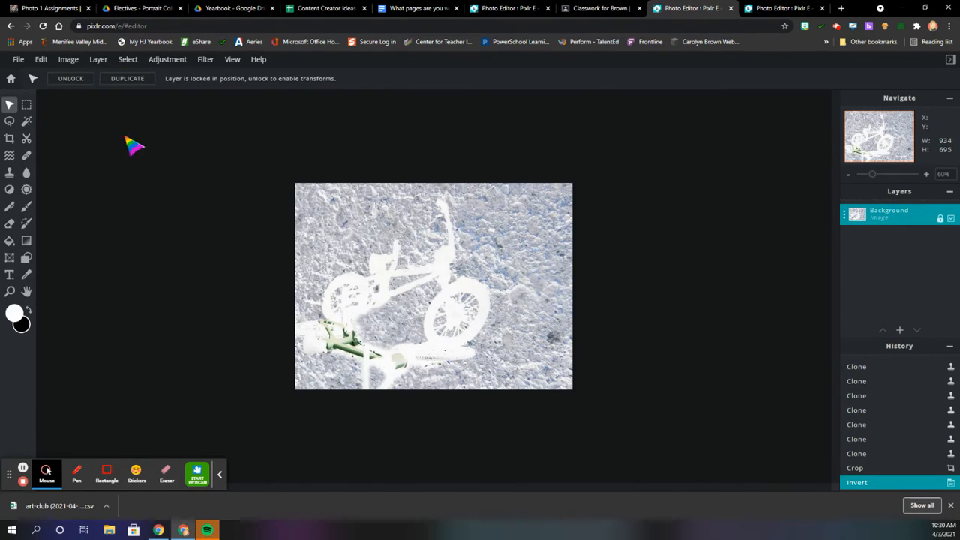
{"action": "left_click", "coordinate": [855, 468]}
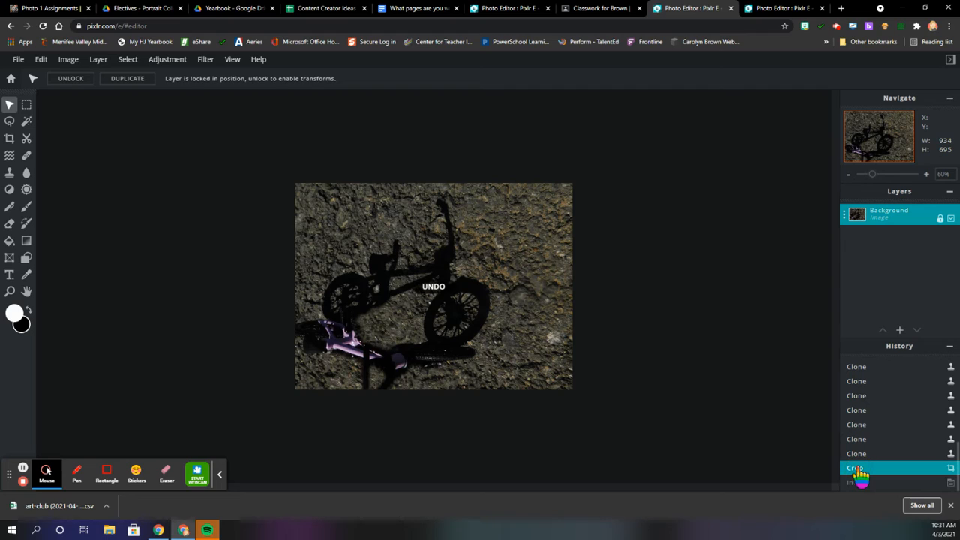
{"action": "left_click", "coordinate": [204, 60]}
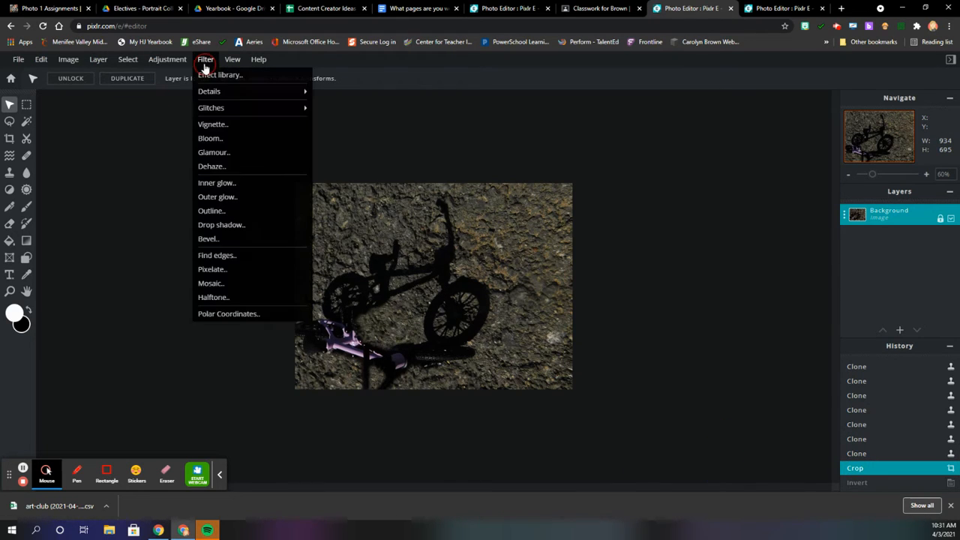
{"action": "left_click", "coordinate": [211, 77]}
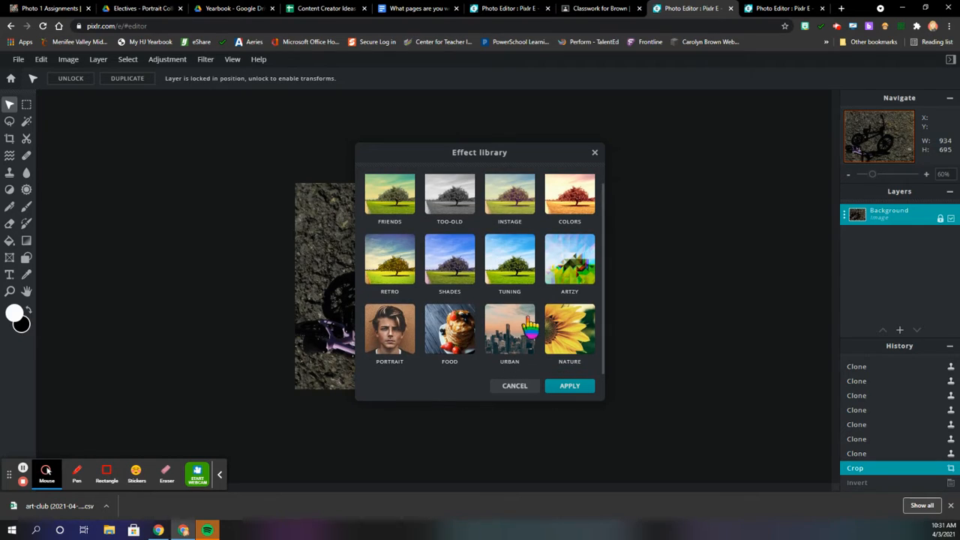
{"action": "left_click", "coordinate": [575, 339]}
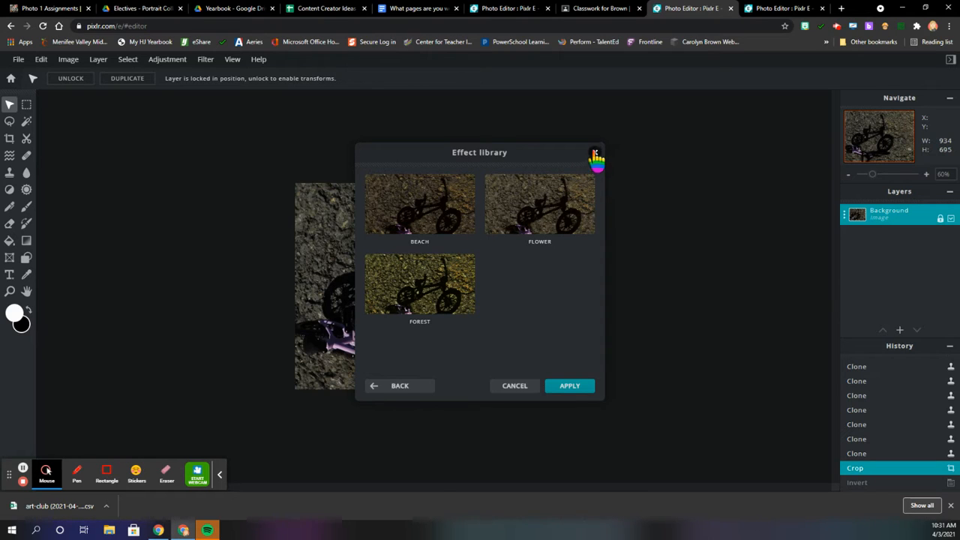
{"action": "left_click", "coordinate": [514, 385]}
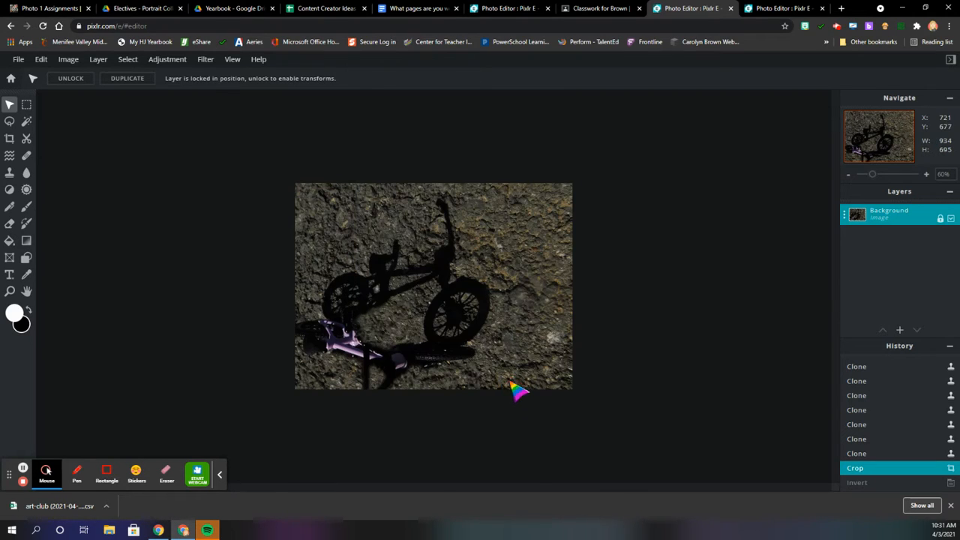
Step: Apply the fifth Tuning preset from the Effect library, the one after Vivid, to the cropped bike photo
{"action": "left_click", "coordinate": [205, 59]}
{"action": "left_click", "coordinate": [225, 75]}
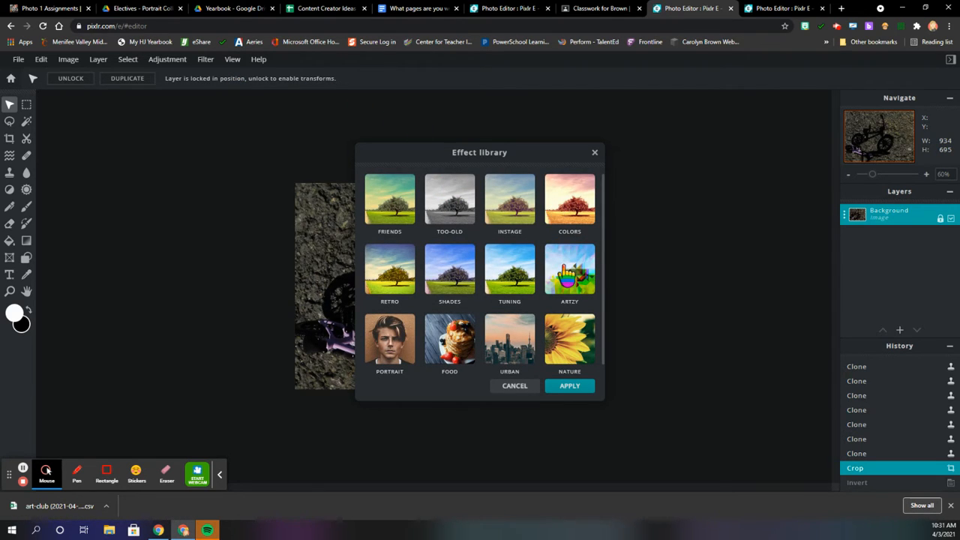
{"action": "left_click", "coordinate": [516, 269]}
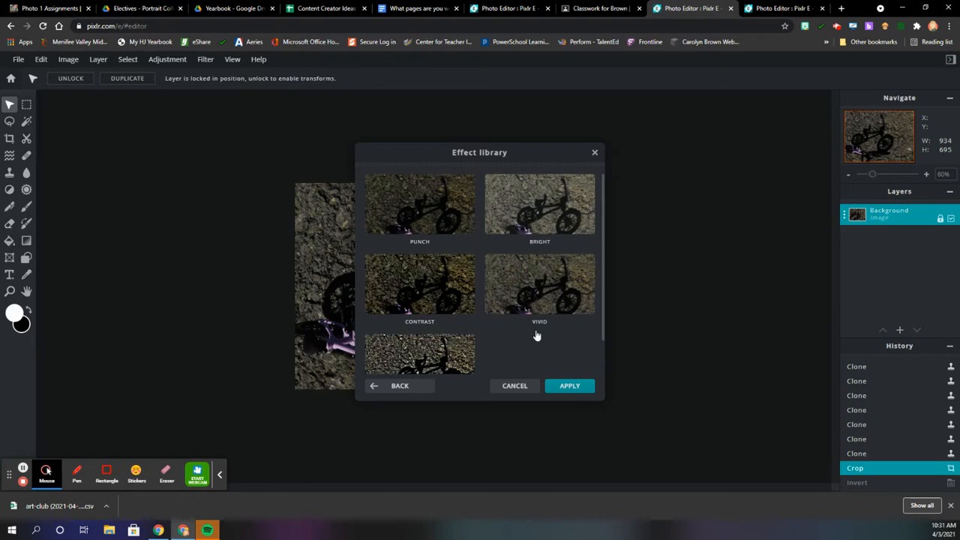
{"action": "left_click", "coordinate": [432, 364]}
{"action": "left_click", "coordinate": [568, 388]}
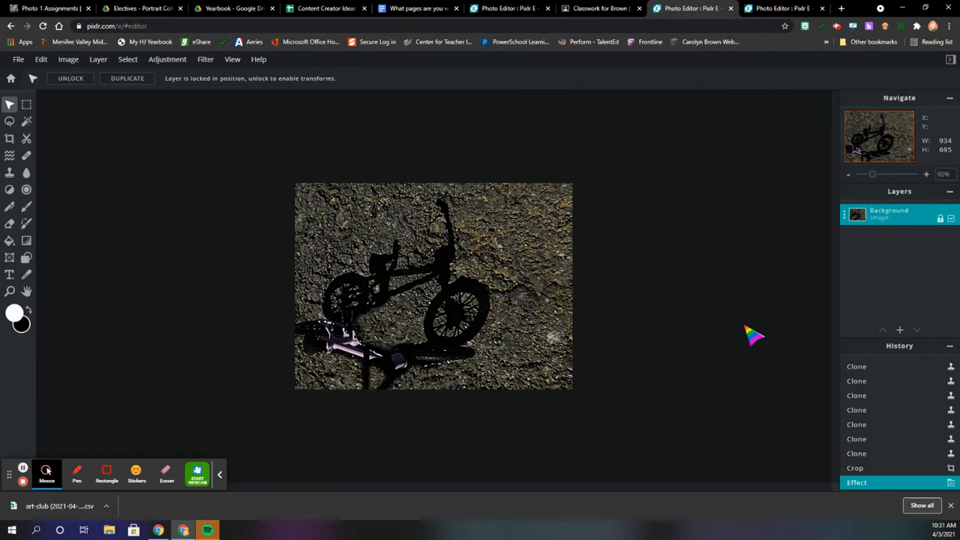
Step: Examine the effect on the bike, its shadow and the pavement texture at a larger zoom
{"action": "left_click", "coordinate": [926, 174]}
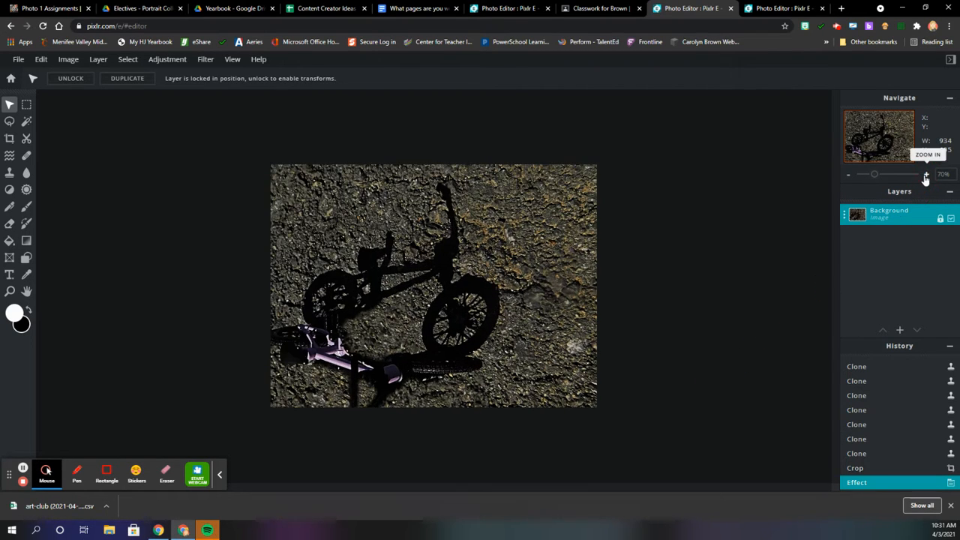
{"action": "left_click", "coordinate": [925, 174]}
{"action": "left_click", "coordinate": [926, 174]}
{"action": "left_click", "coordinate": [926, 175]}
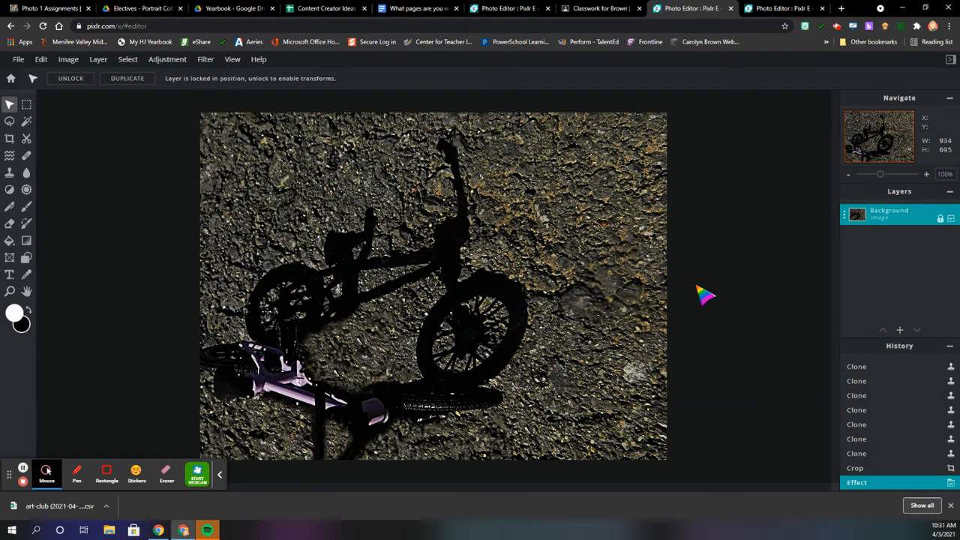
{"action": "scroll", "coordinate": [701, 295], "scroll_direction": "up", "scroll_amount": 1}
{"action": "scroll", "coordinate": [701, 294], "scroll_direction": "down", "scroll_amount": 2}
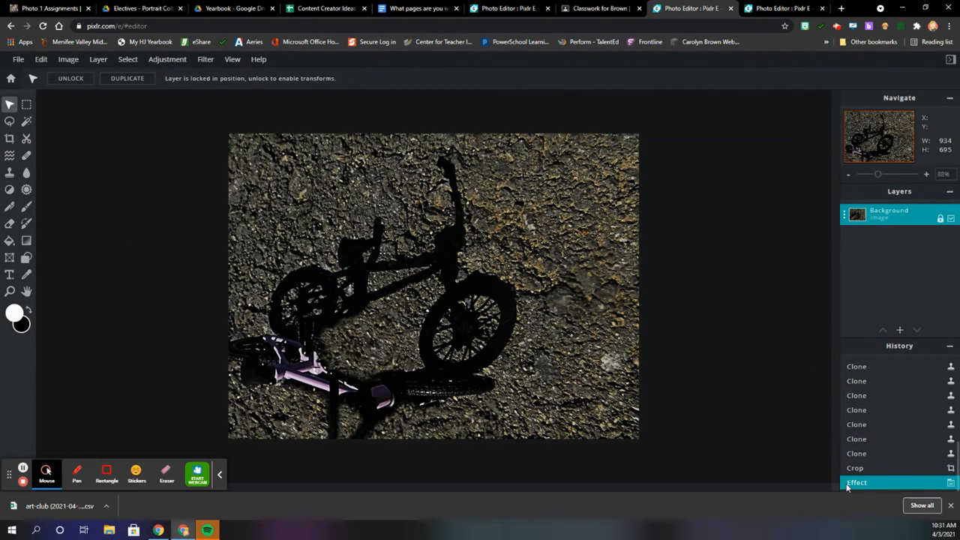
{"action": "left_click", "coordinate": [204, 60]}
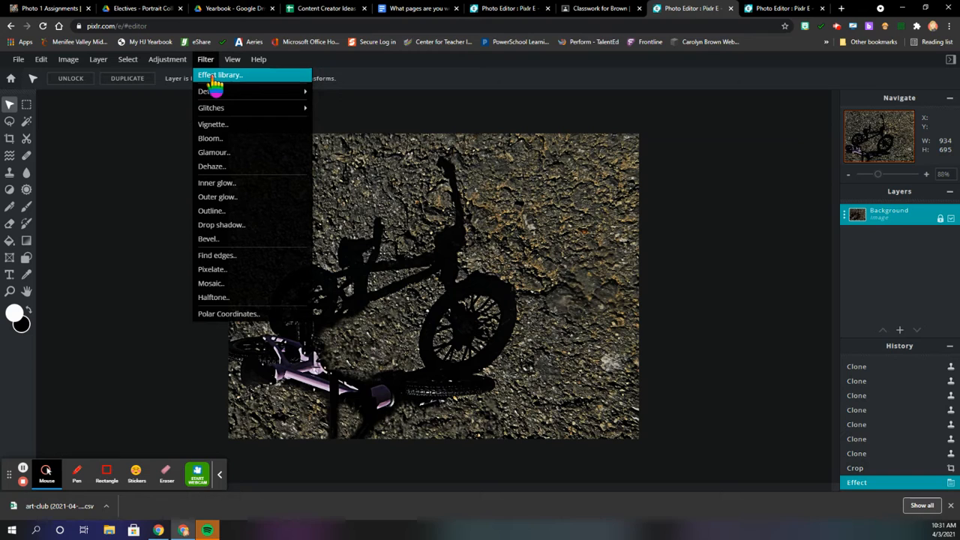
{"action": "left_click", "coordinate": [216, 77]}
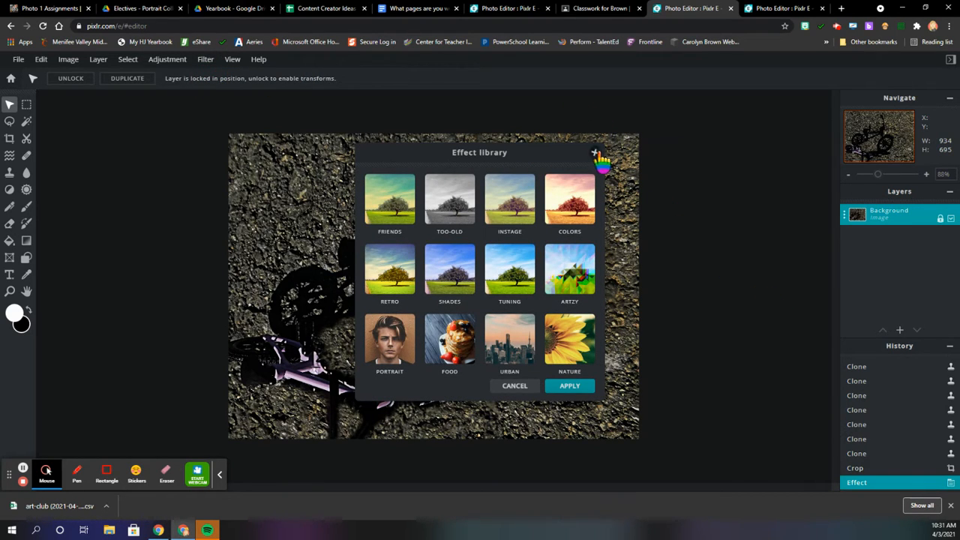
{"action": "left_click", "coordinate": [594, 152]}
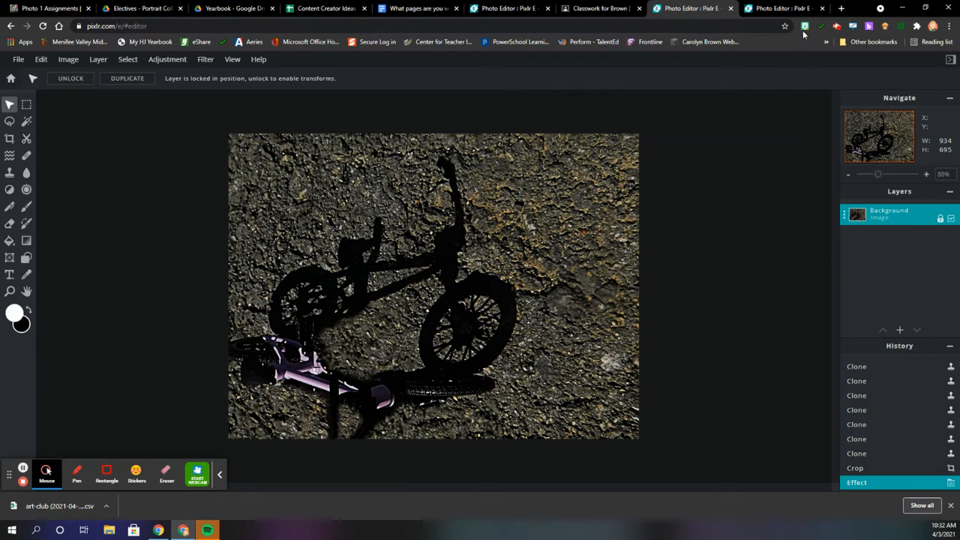
{"action": "left_click", "coordinate": [836, 26]}
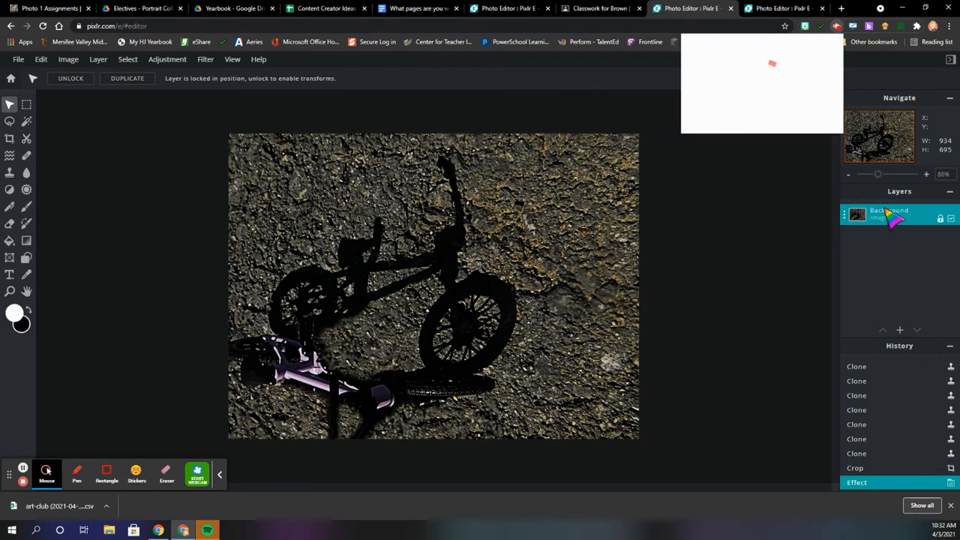